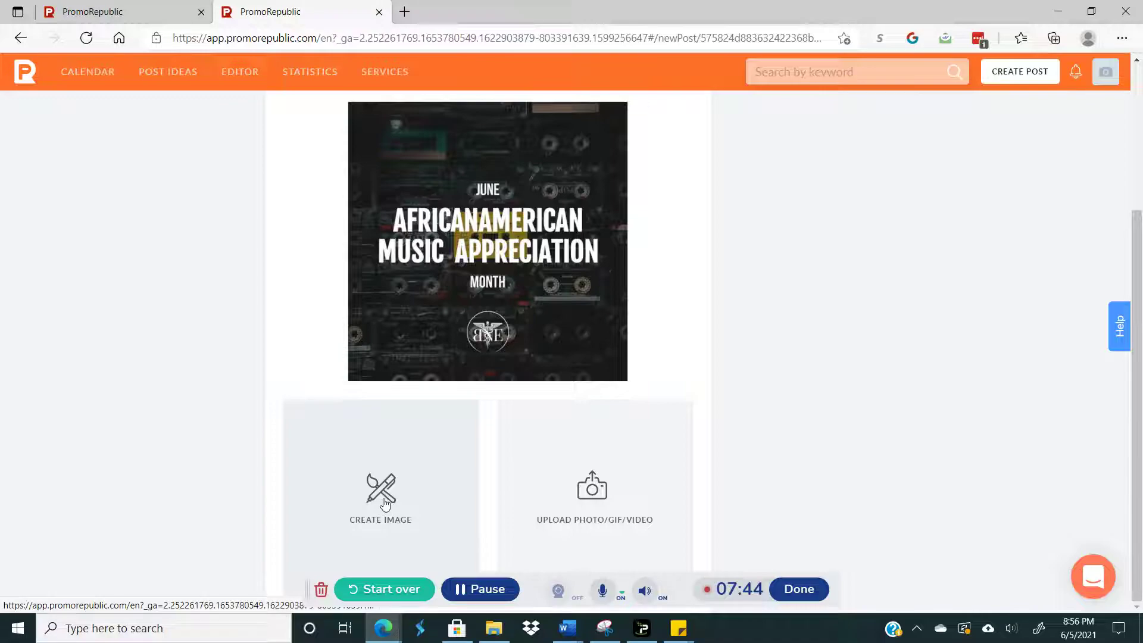
scroll(787, 378, up, 2)
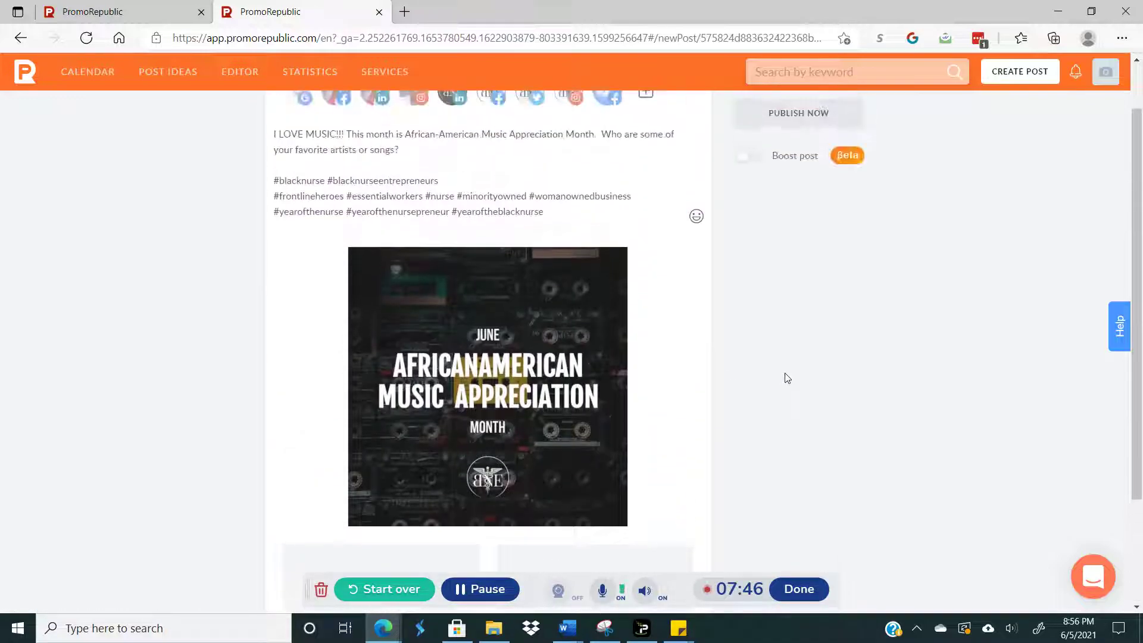
mouse_move(484, 519)
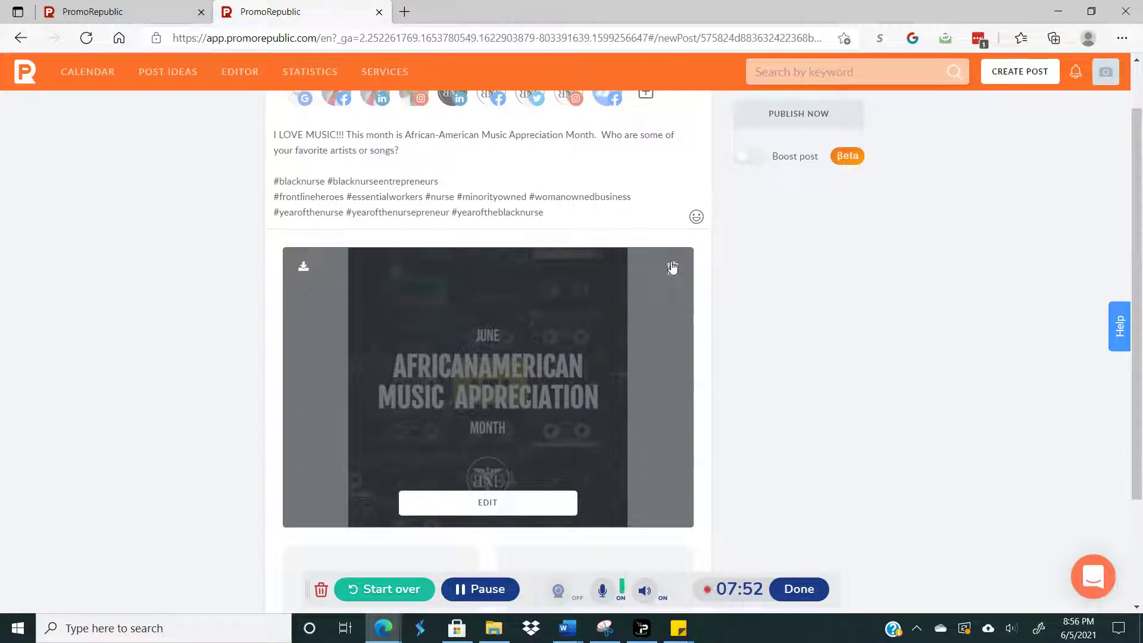
scroll(790, 302, down, 3)
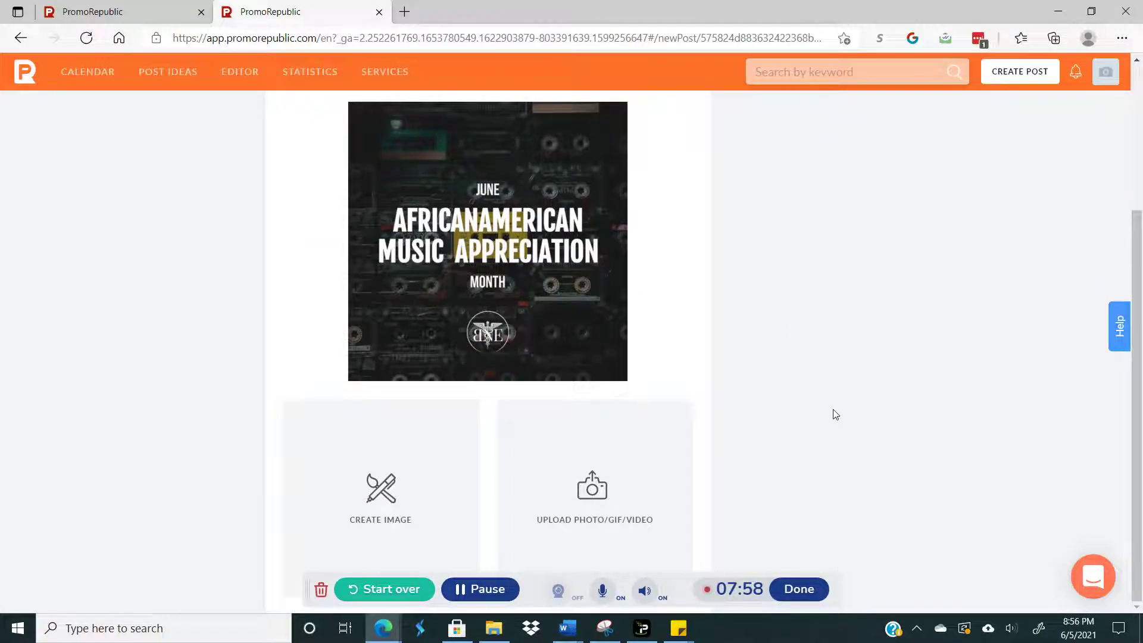
Select the Black Nurse Entrepreneurs LinkedIn, Facebook page, Twitter, Instagram and Facebook group accounts as destinations for the post
scroll(835, 415, up, 4)
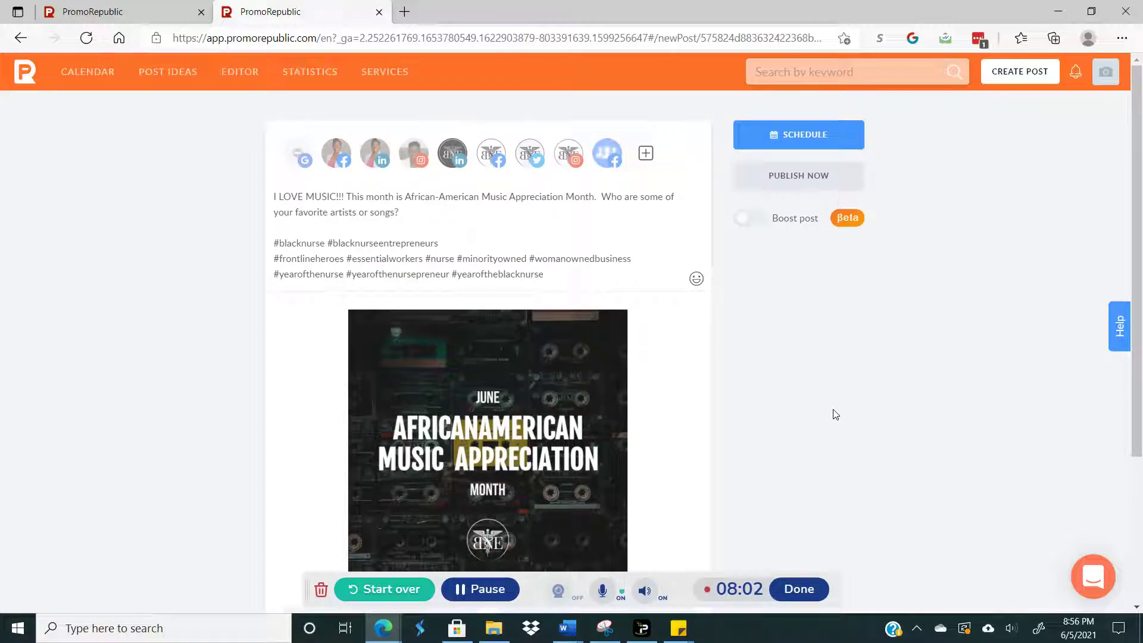
click(454, 154)
click(489, 156)
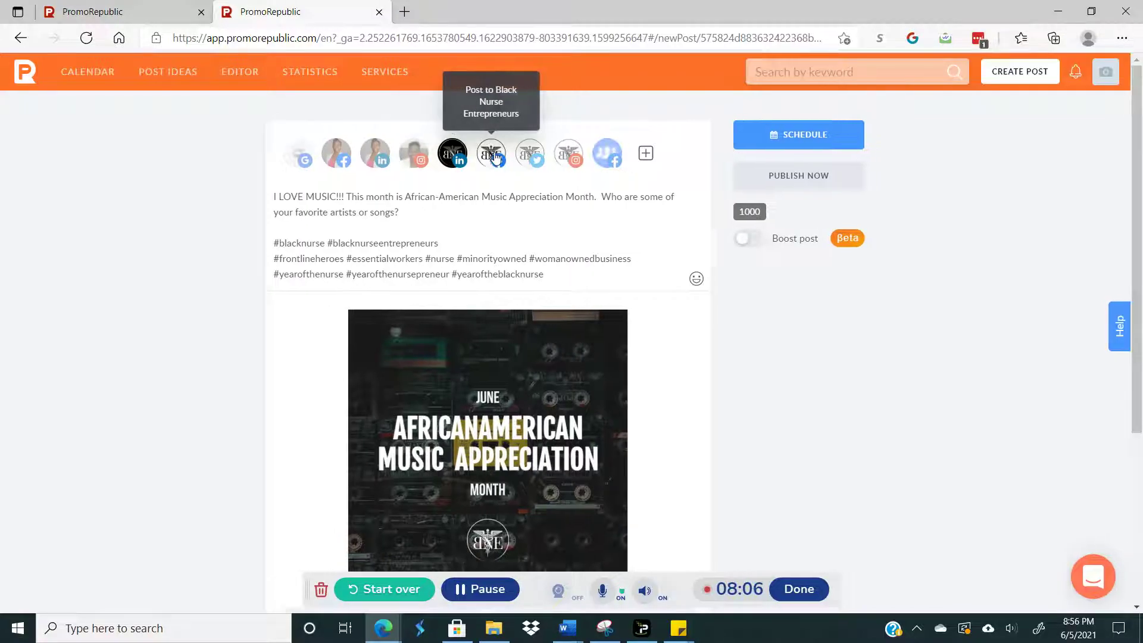
click(531, 155)
click(584, 154)
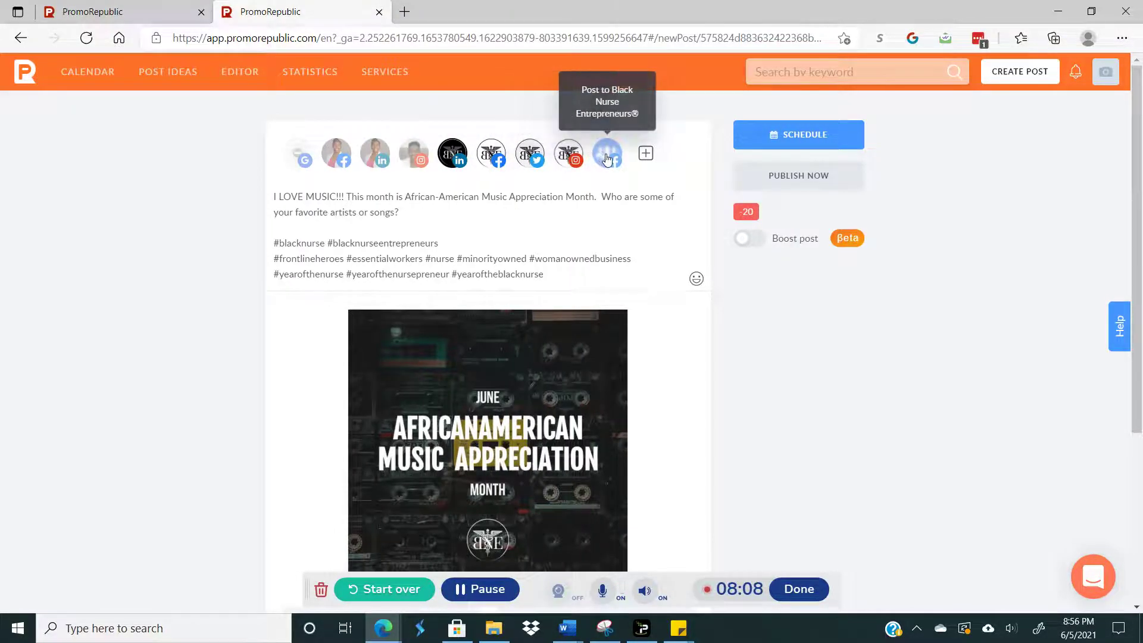
click(607, 154)
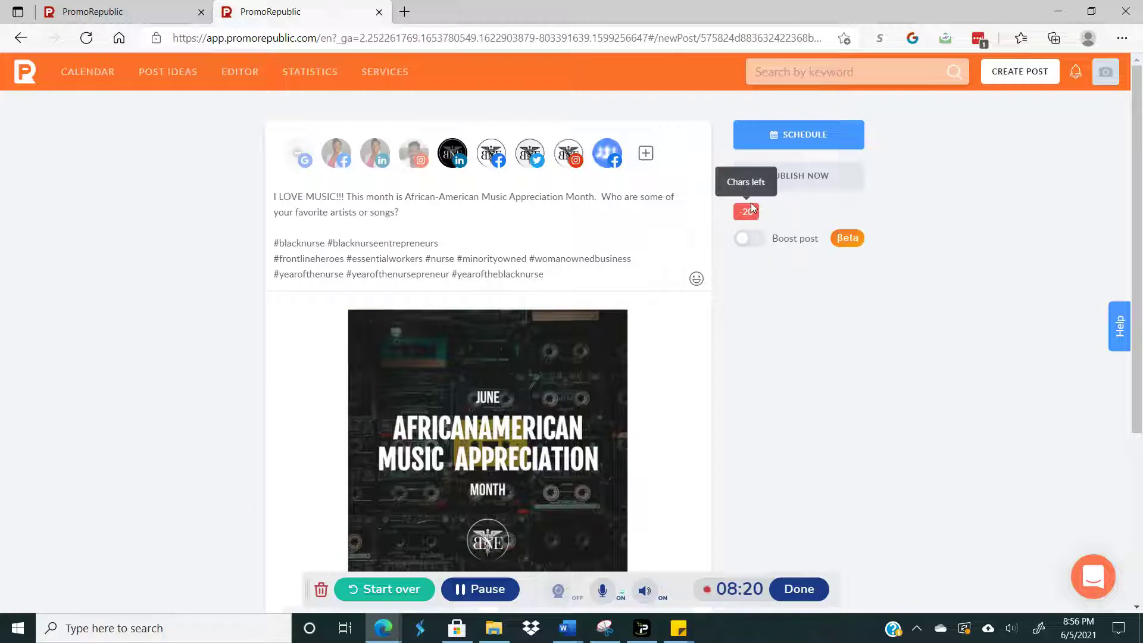
Switch the post to separate customization for each social media platform and expand its Instagram version
drag(674, 581, 1010, 500)
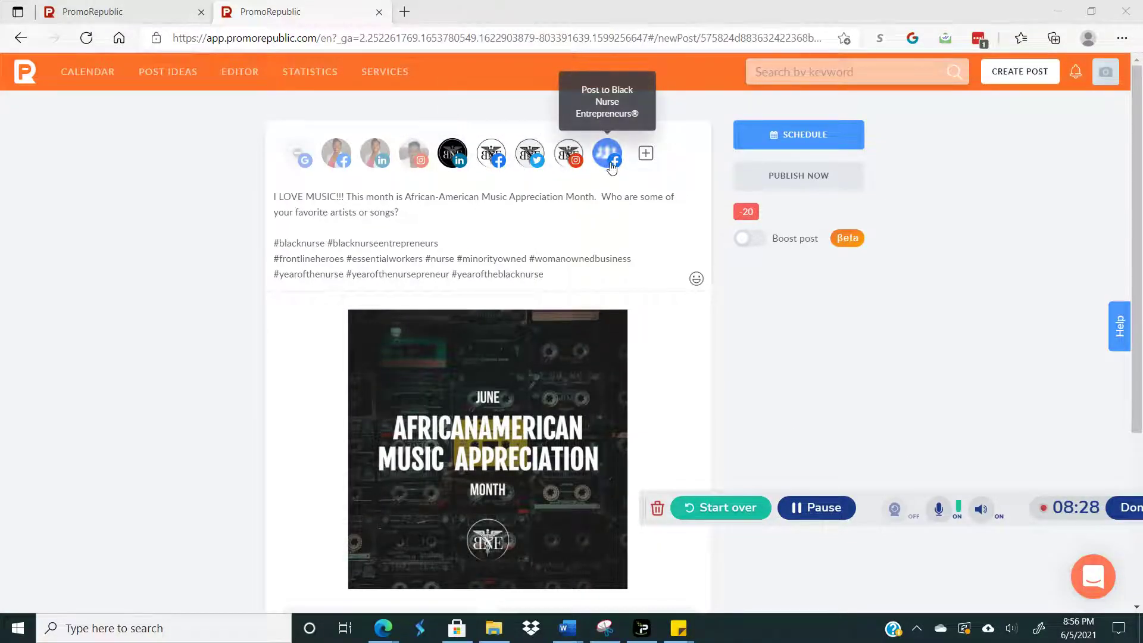
scroll(734, 300, down, 4)
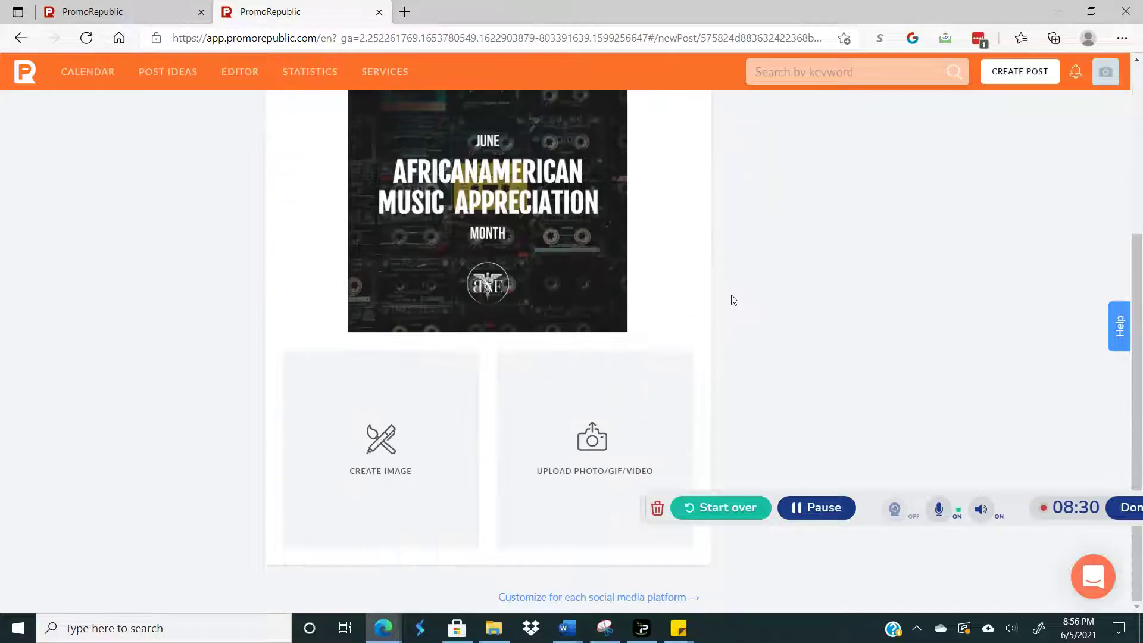
click(570, 602)
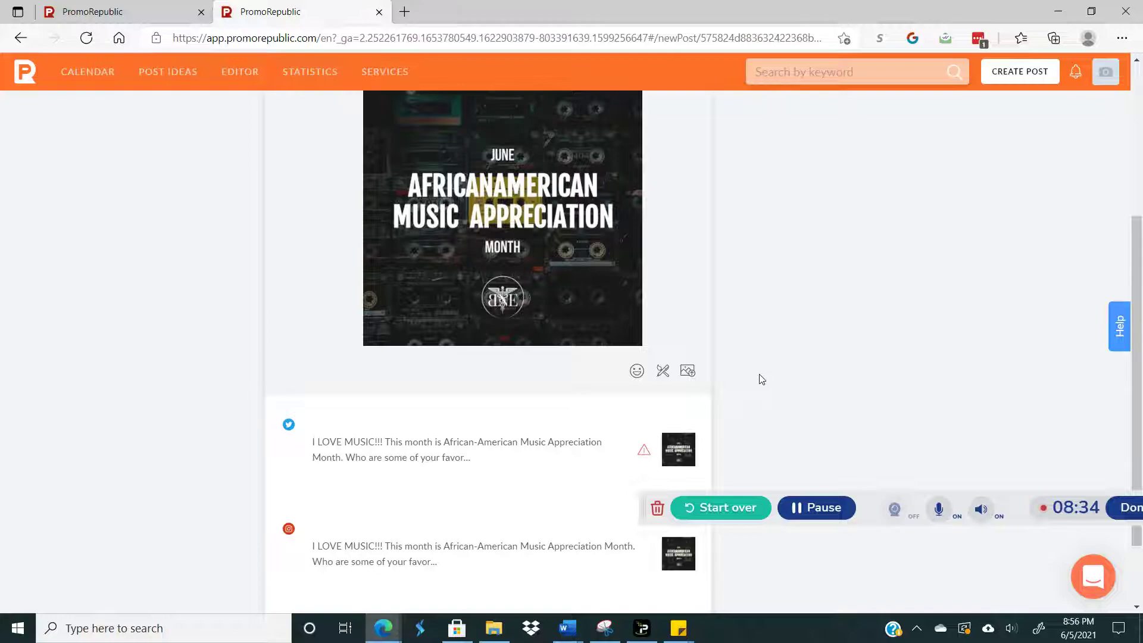
scroll(757, 378, down, 2)
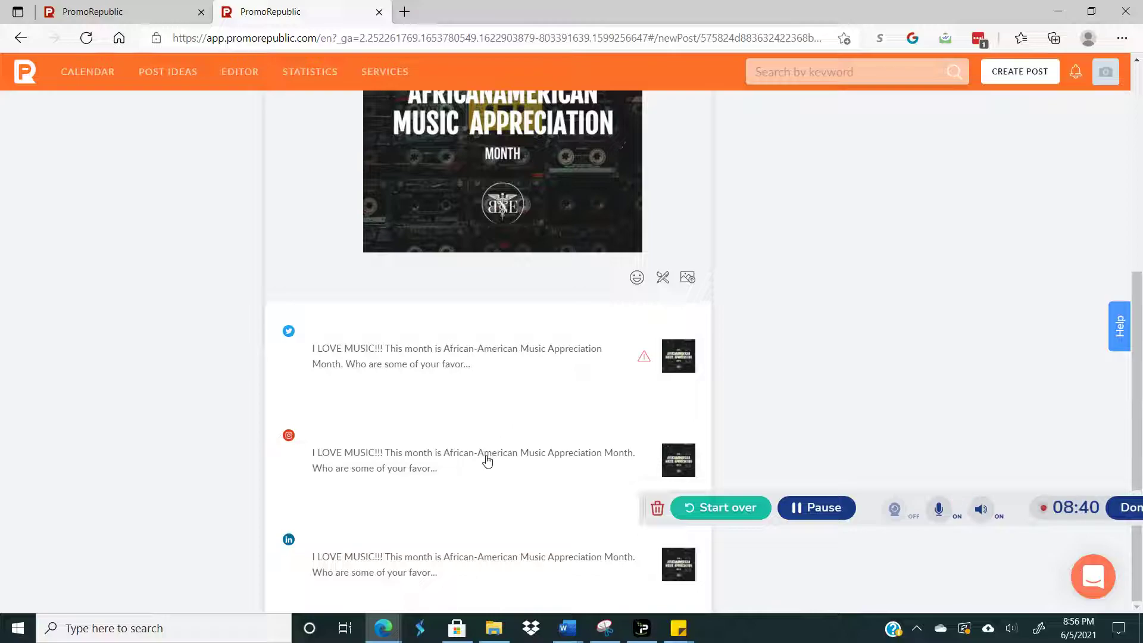
click(450, 469)
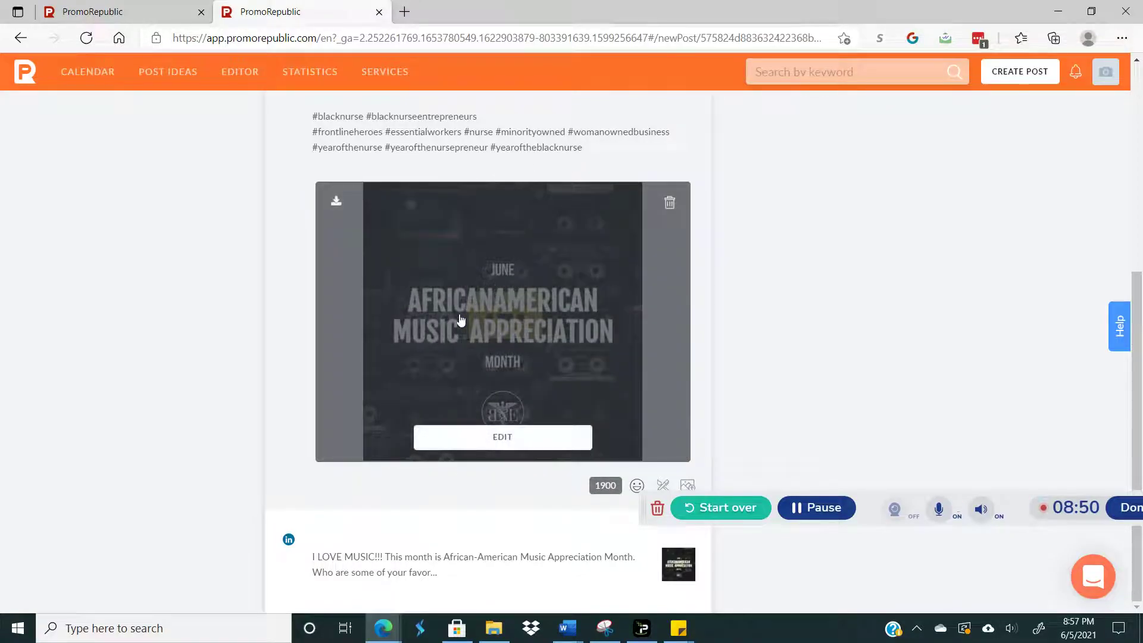
Delete the #yearoftheblacknurse hashtag from the end of the Twitter version of the post
scroll(722, 279, up, 4)
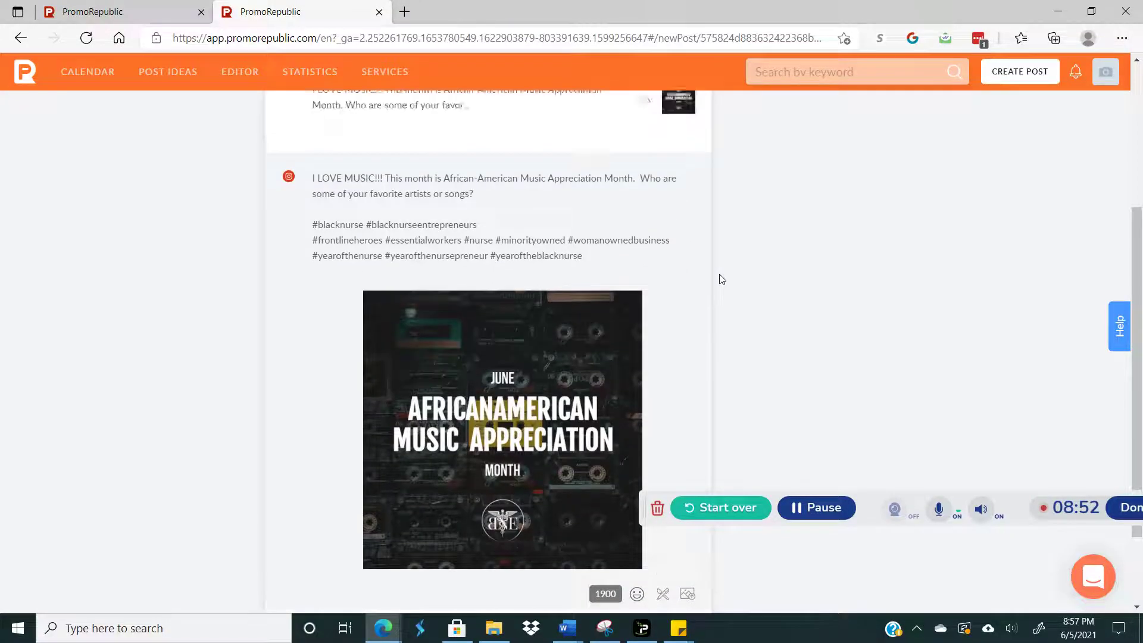
click(537, 213)
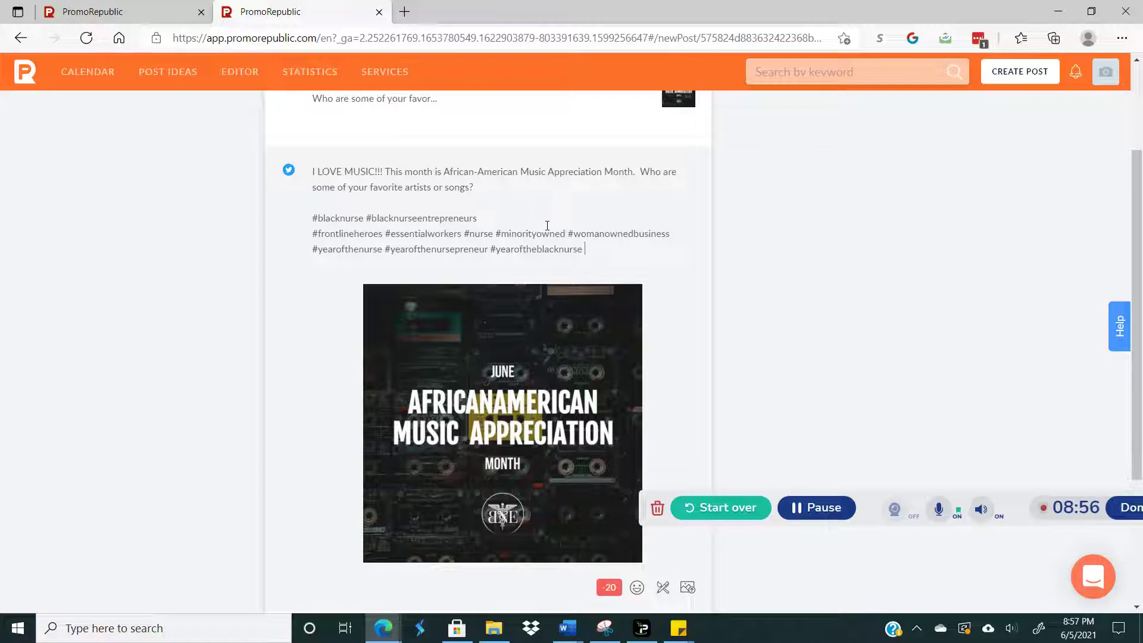
scroll(547, 225, down, 1)
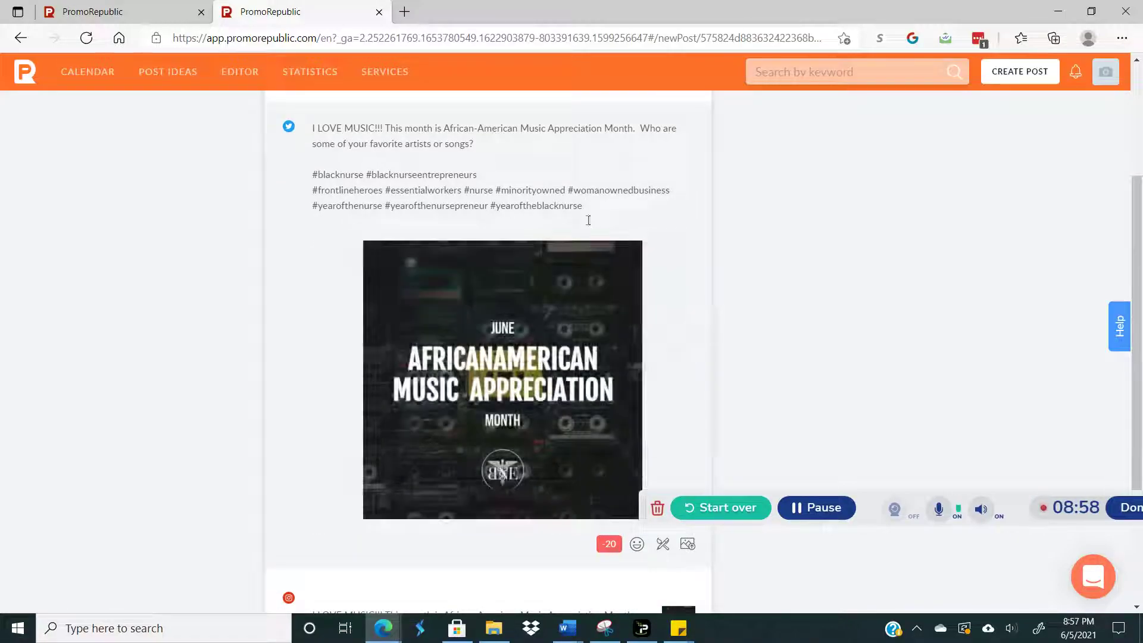
drag(584, 206, 490, 207)
key(BackSpace)
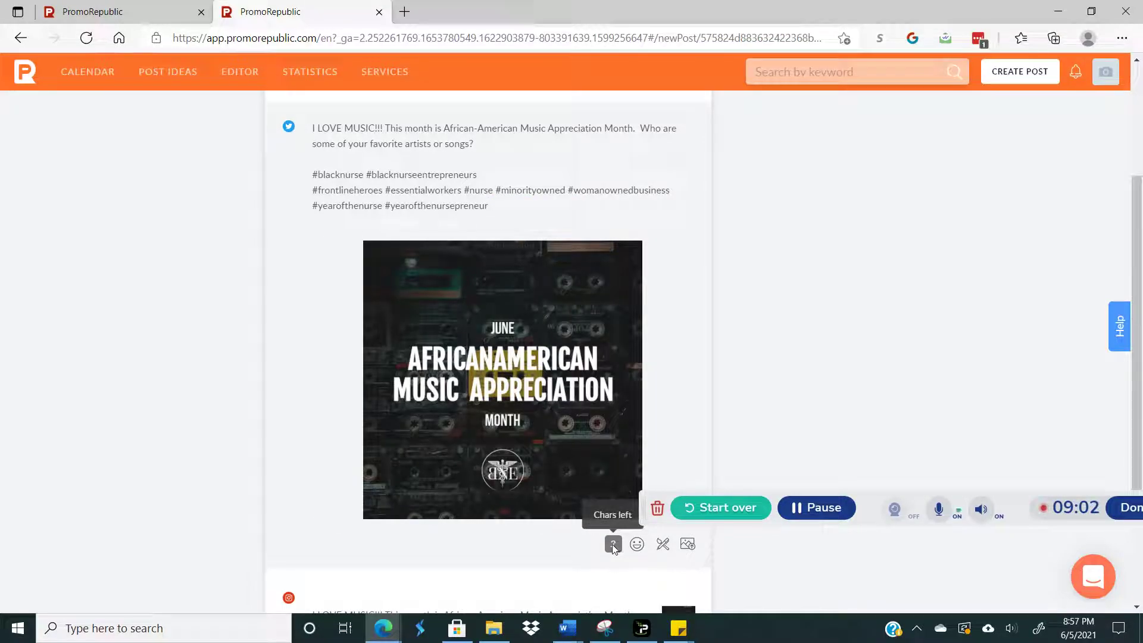
Set the post's schedule to Sunday, June 6, 2021 at 9:30 AM
scroll(763, 284, up, 3)
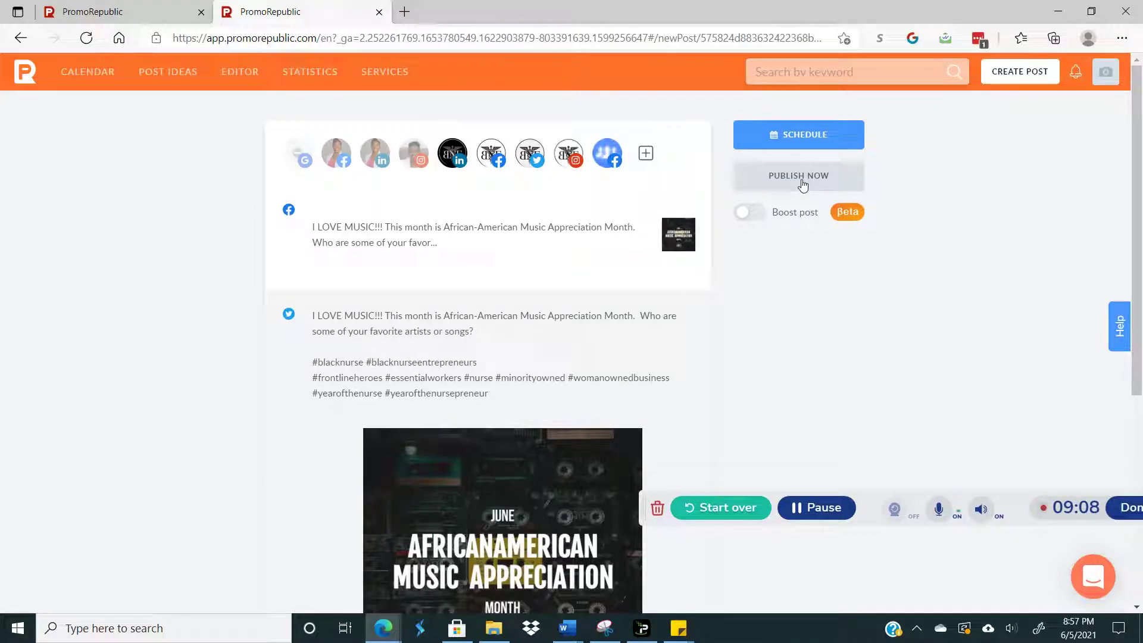
click(822, 133)
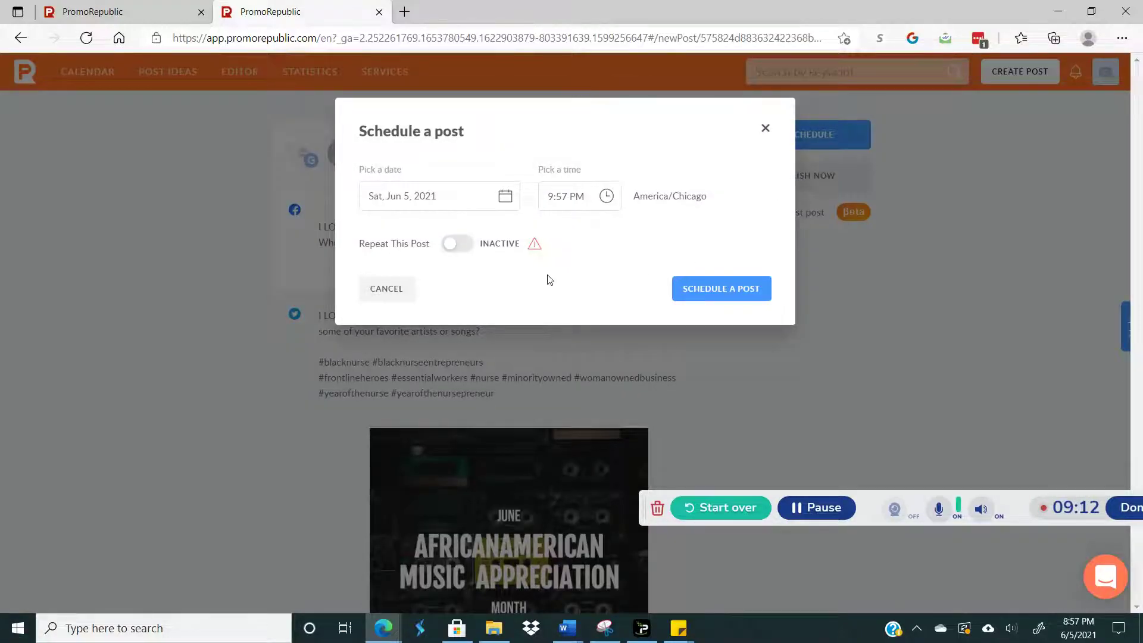
click(505, 198)
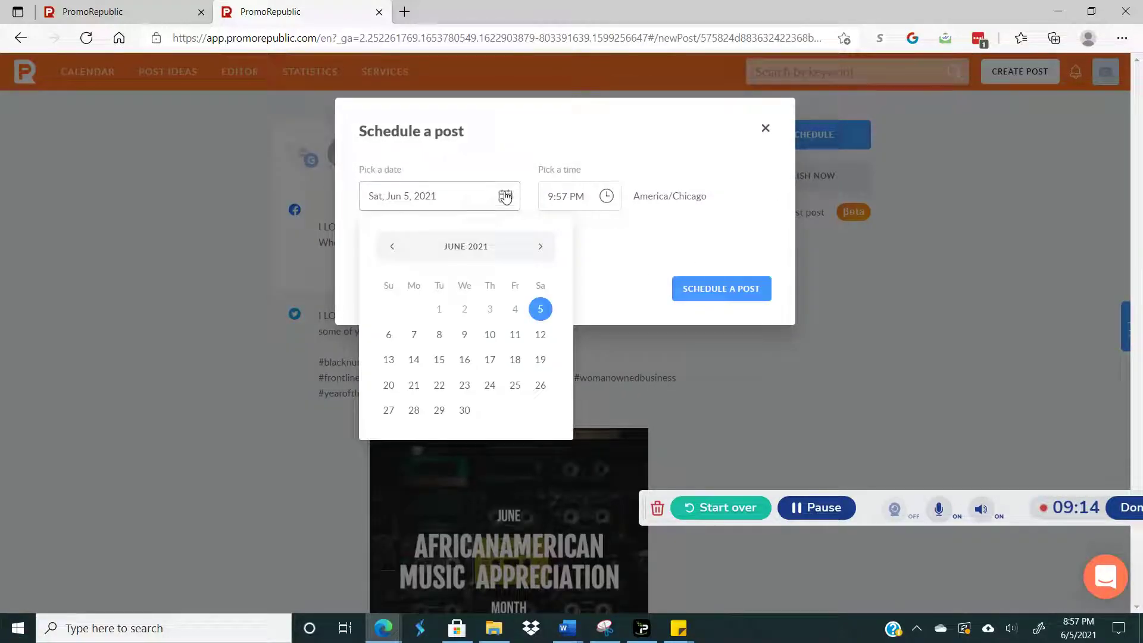
click(388, 337)
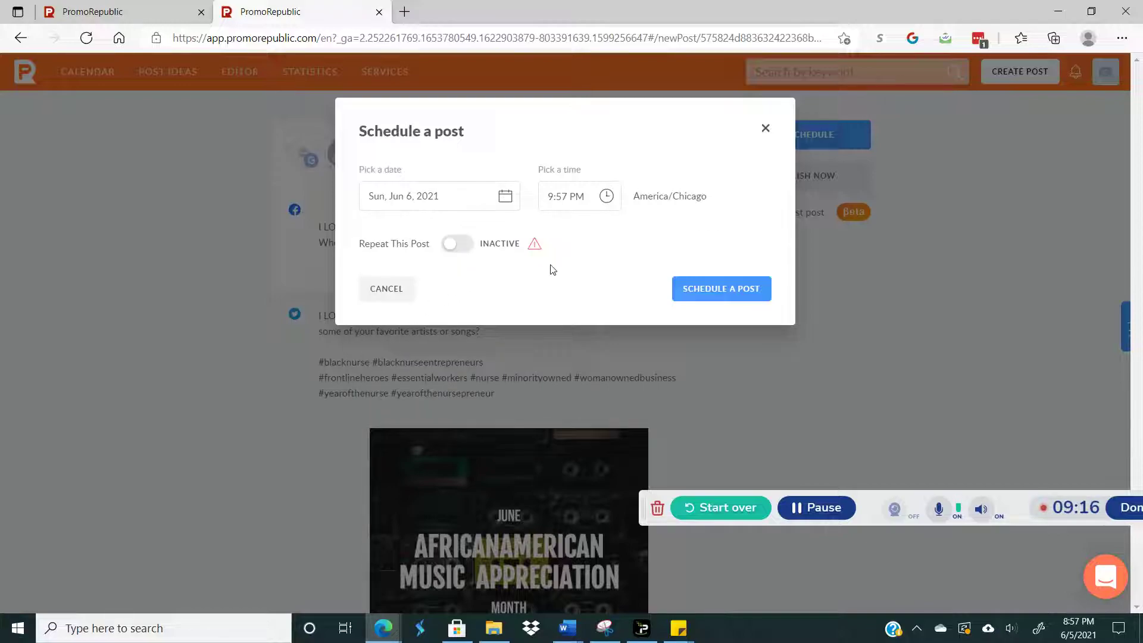
drag(588, 195, 556, 196)
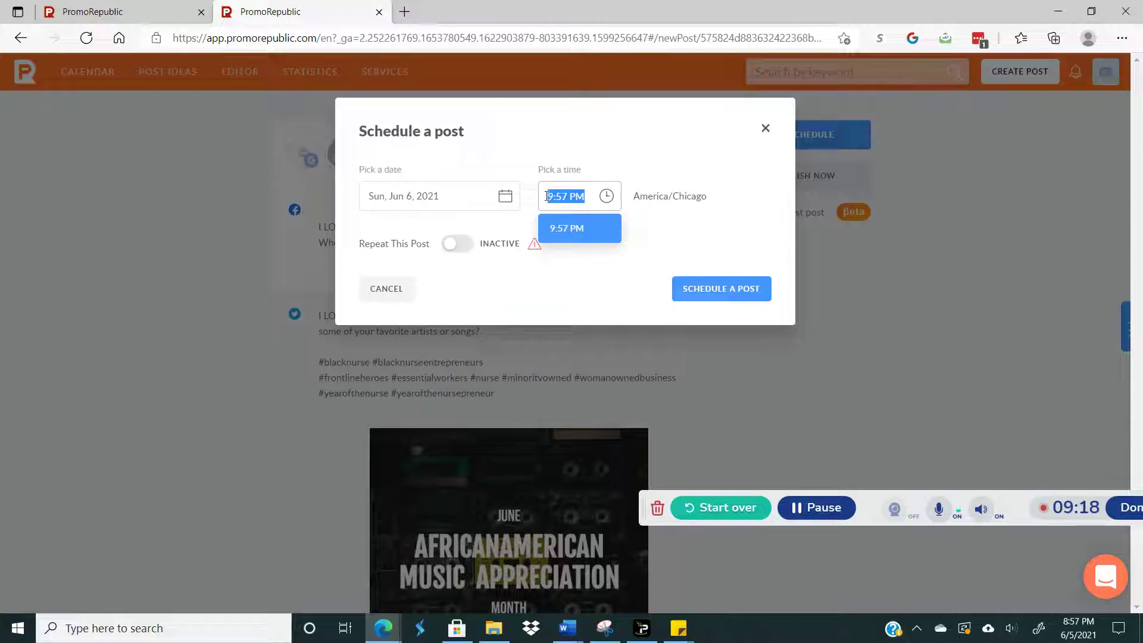
text(0930)
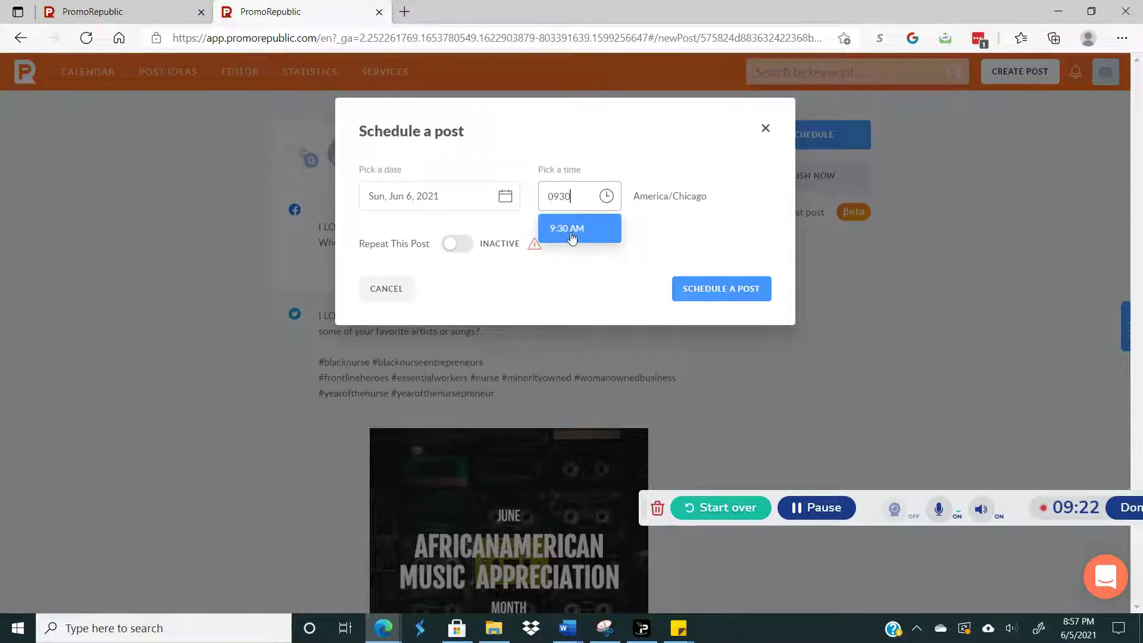
click(572, 235)
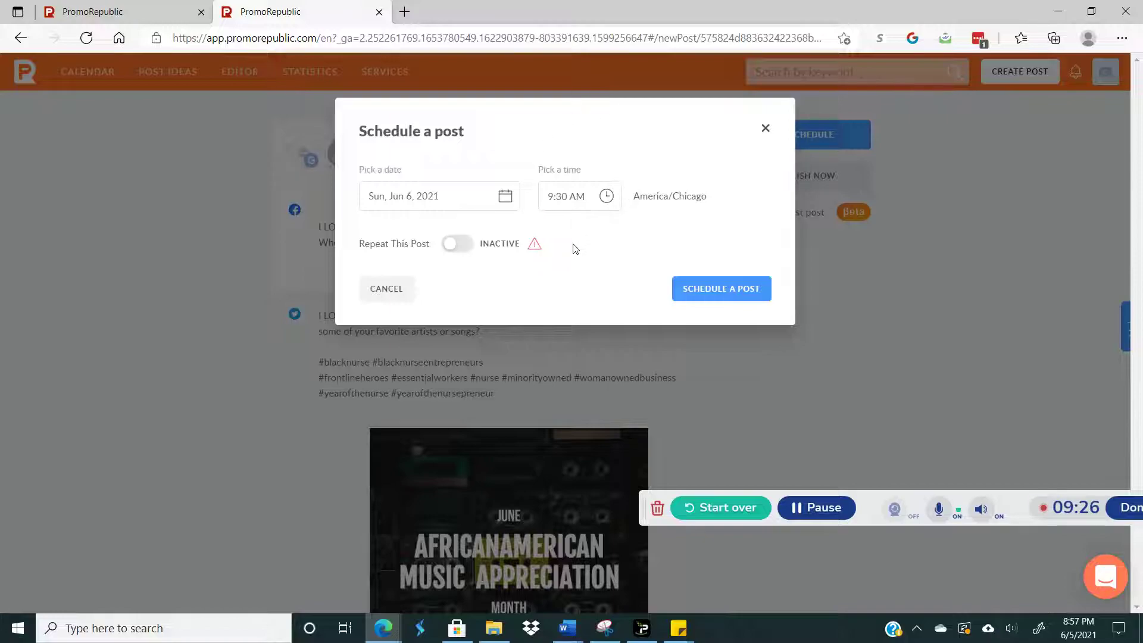
Turn on repetition for the scheduled post and have it repeat daily at an interval of every 4 days
click(453, 245)
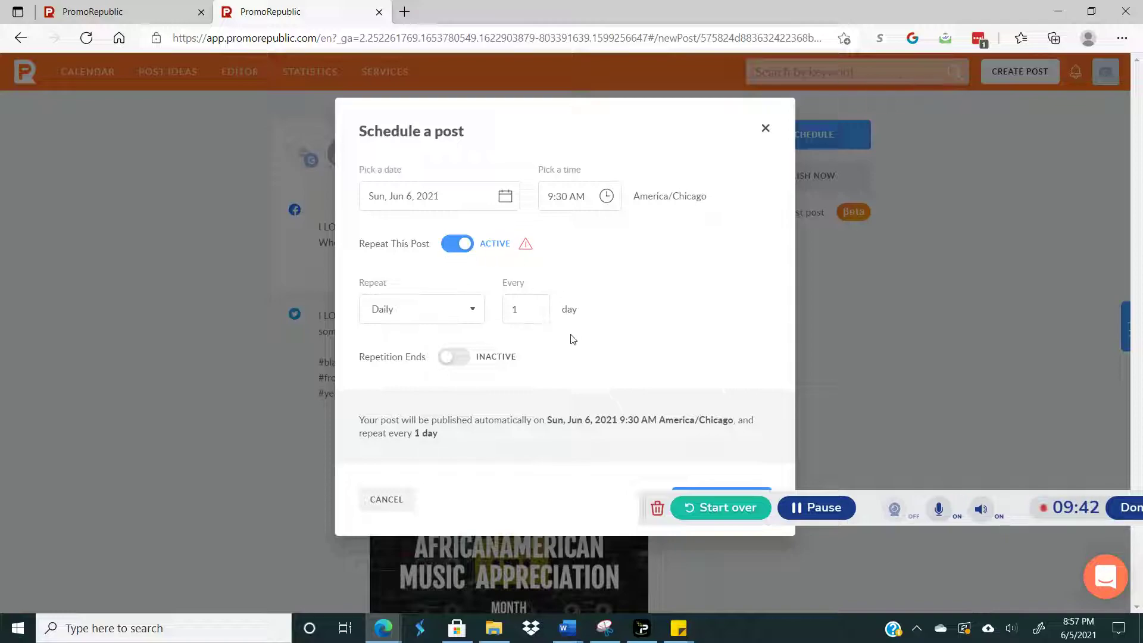
click(466, 310)
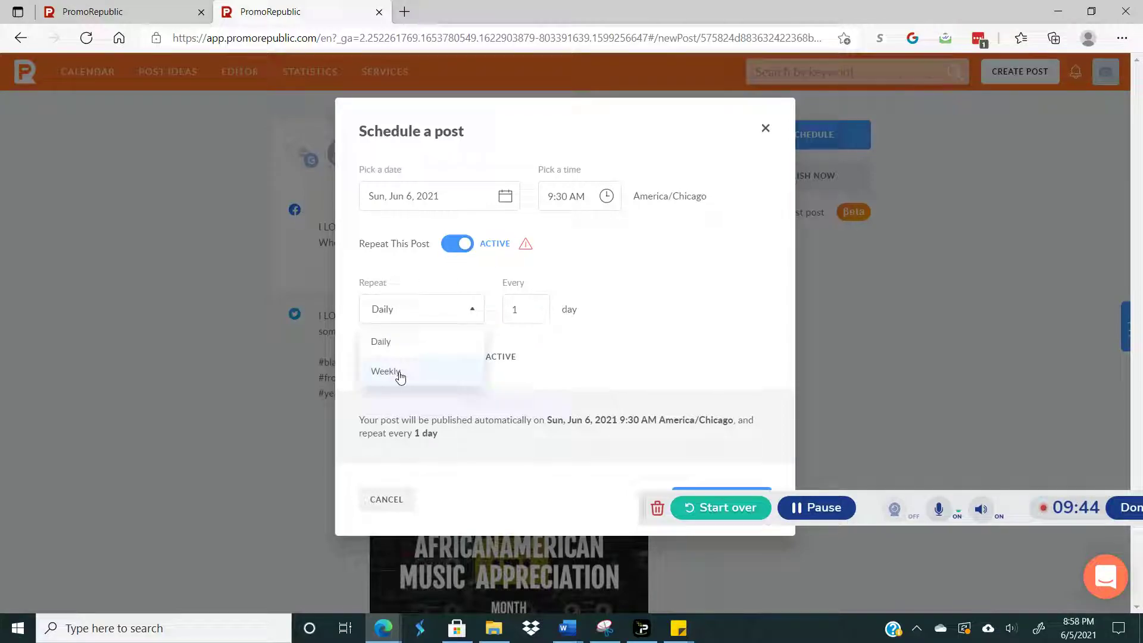
double_click(517, 309)
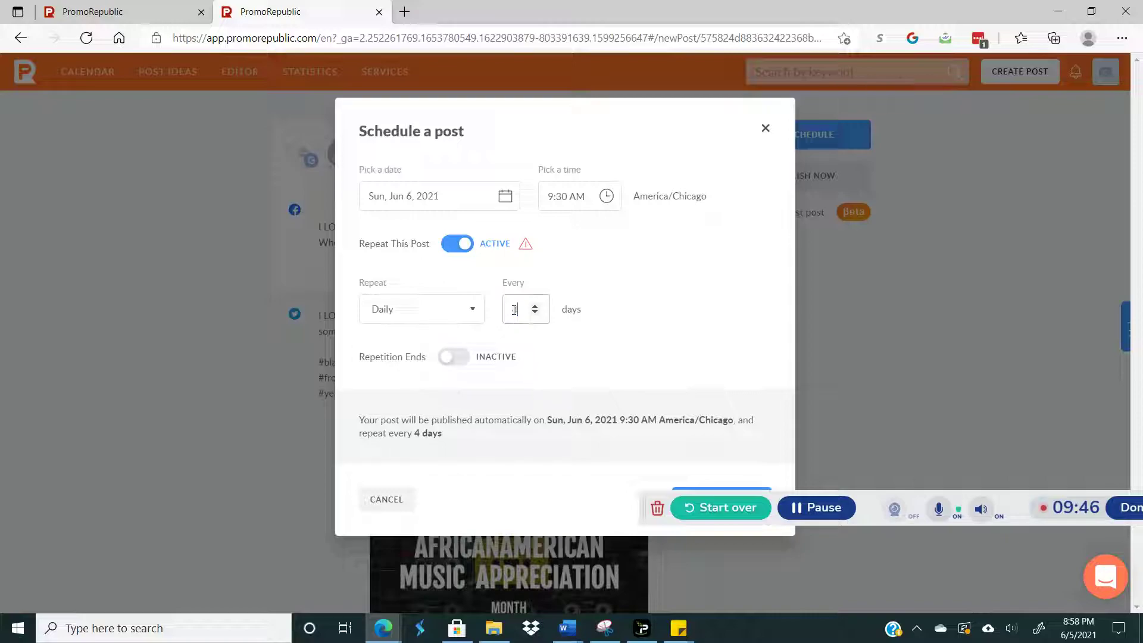
Try the weekly repeat option and return the post's repetition to daily
click(470, 309)
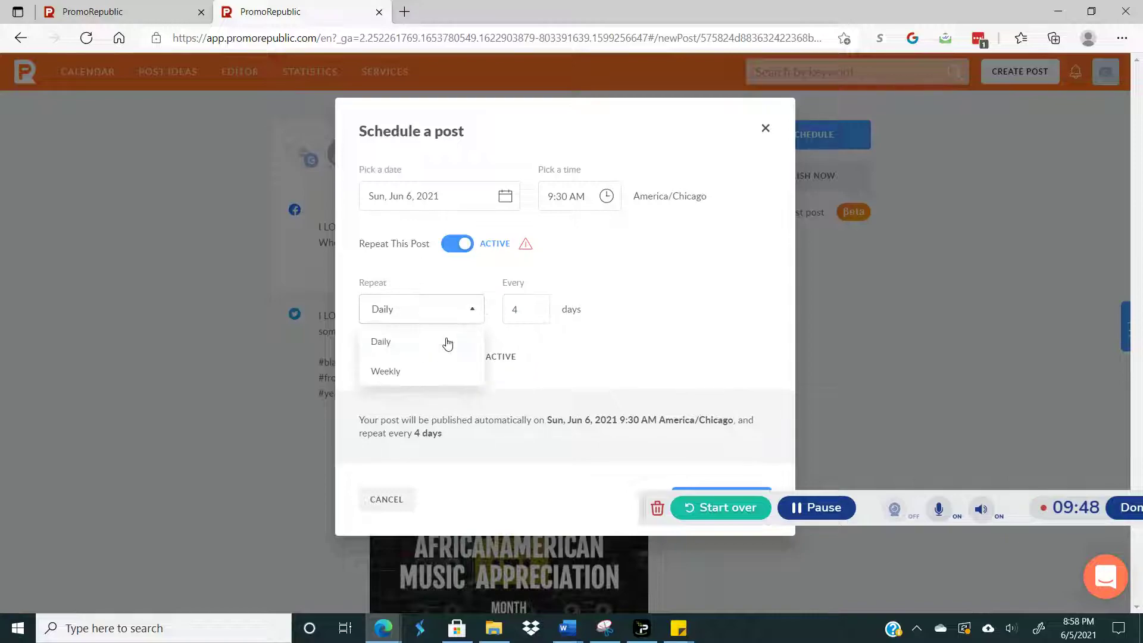
click(407, 374)
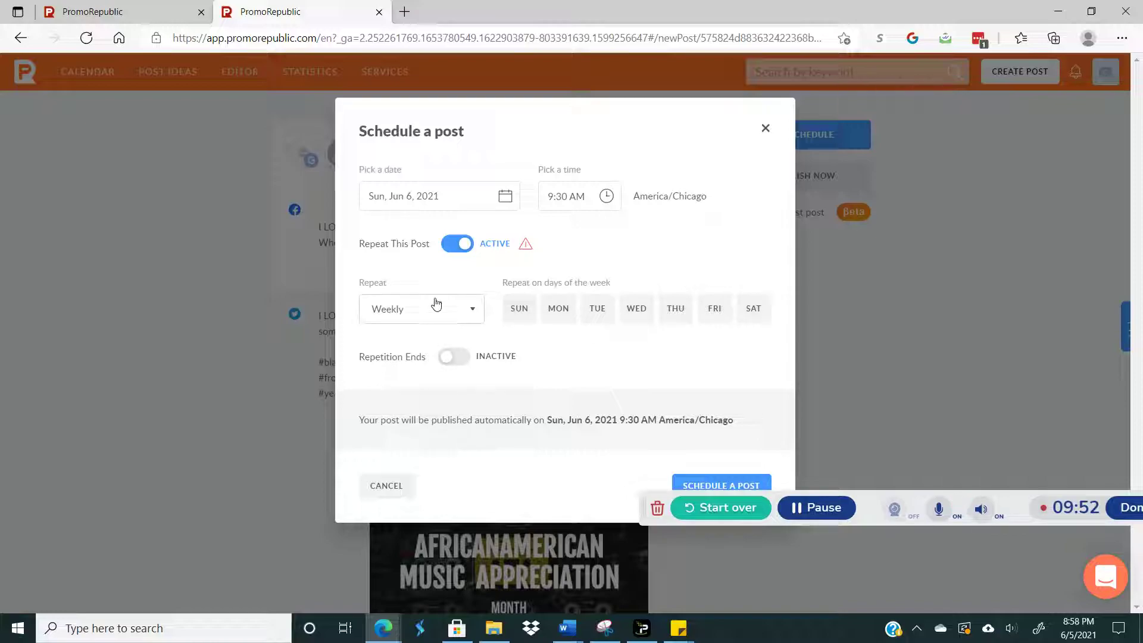
click(471, 309)
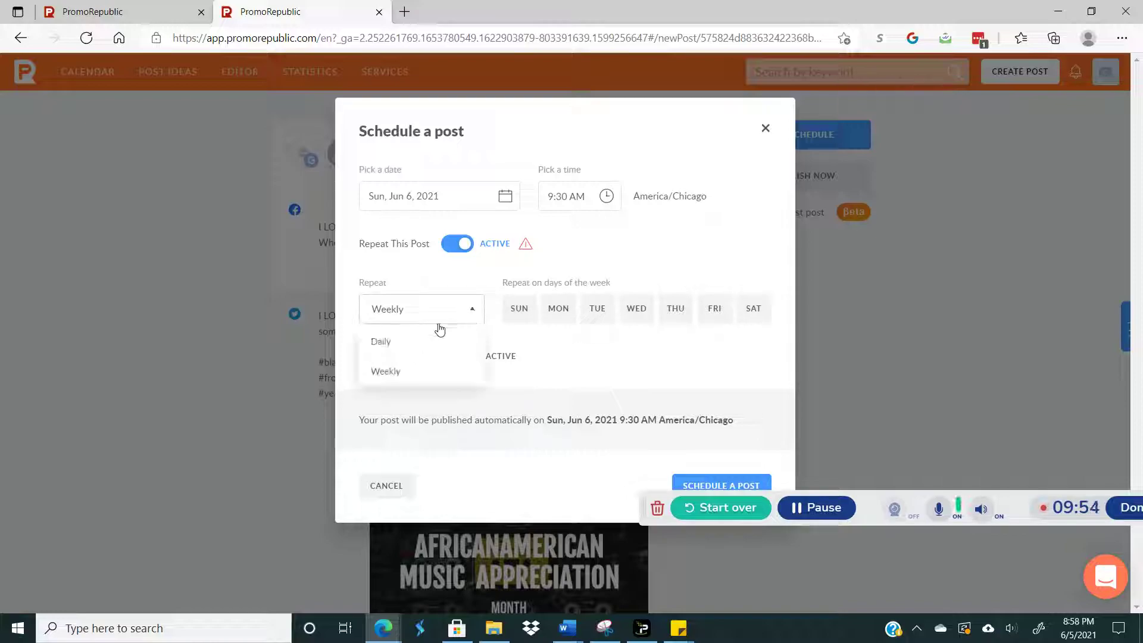
click(400, 340)
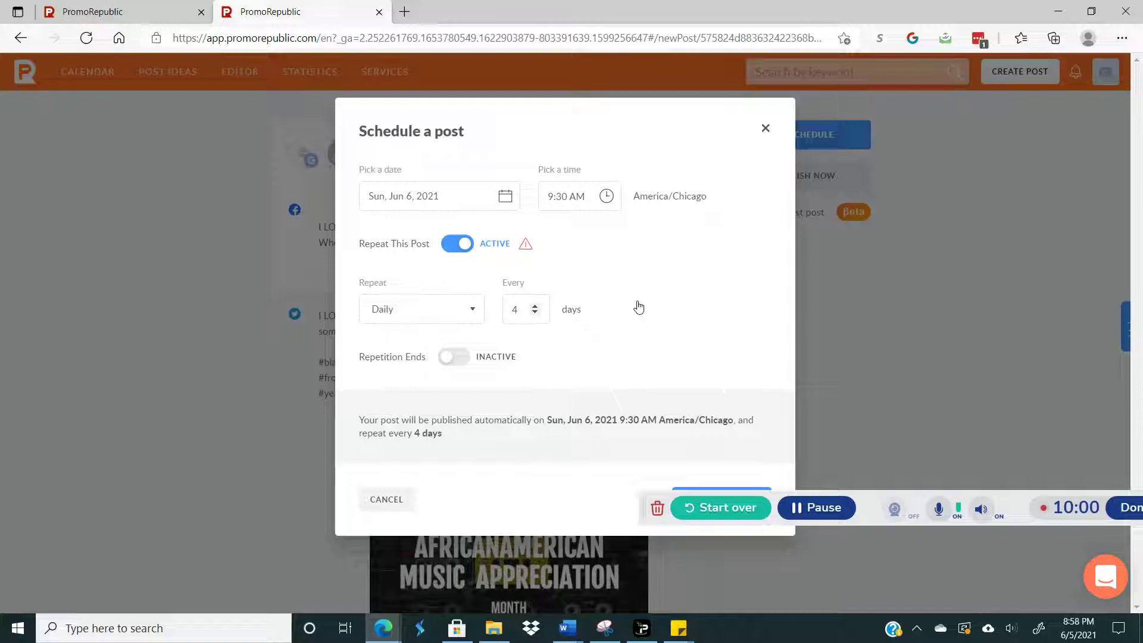
Turn on an end for the post's repetition and have it expire by date on Wednesday, June 30, 2021
click(455, 361)
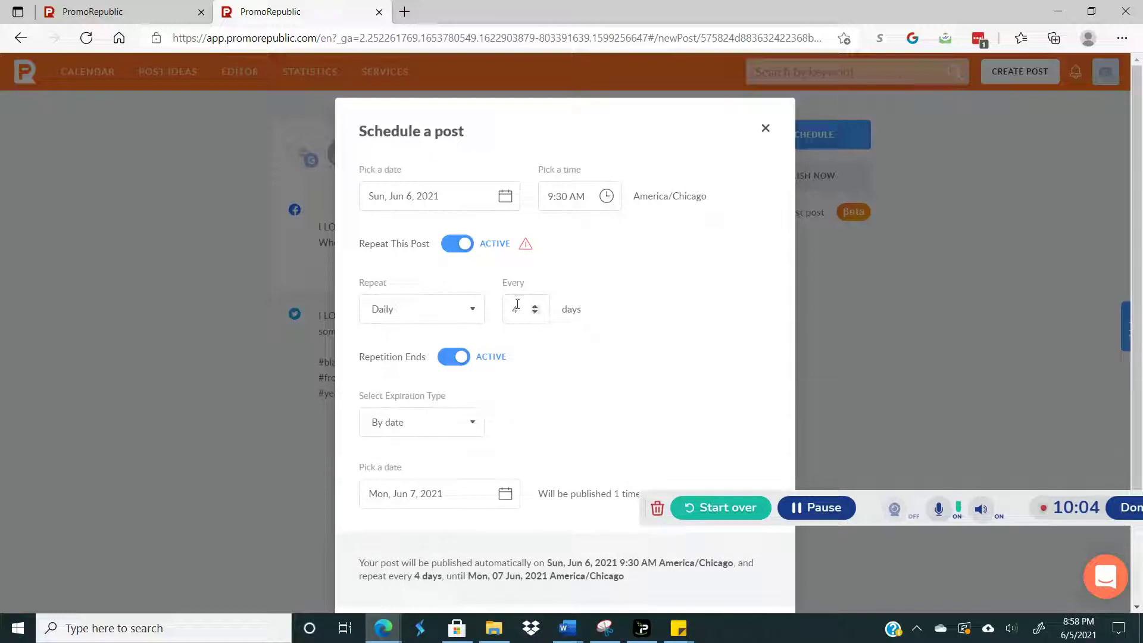
scroll(564, 399, down, 2)
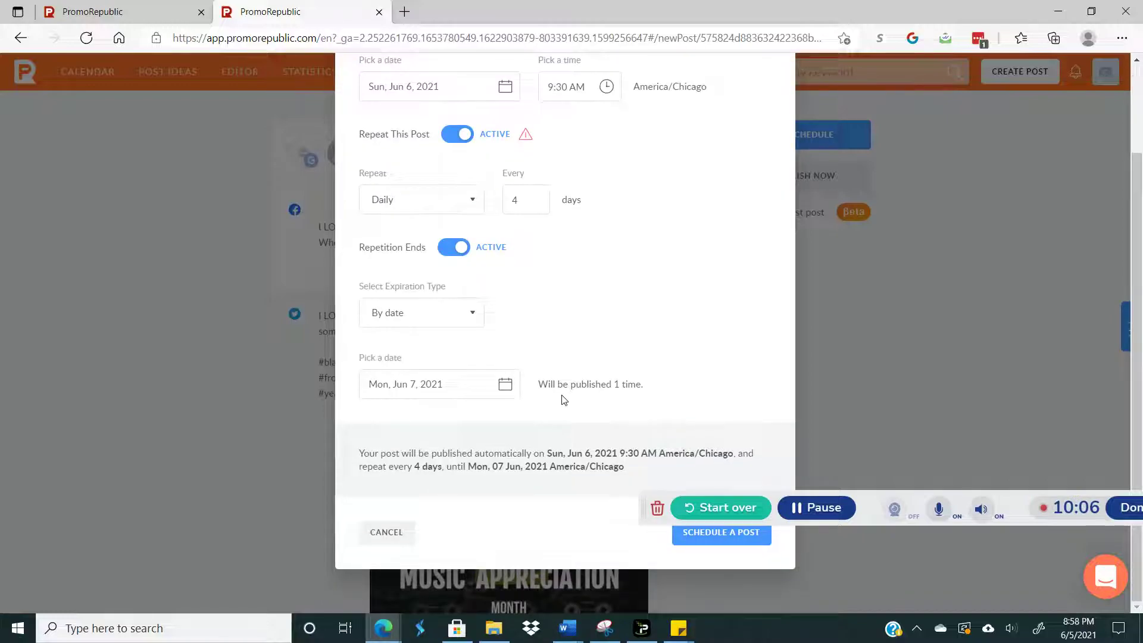
click(464, 324)
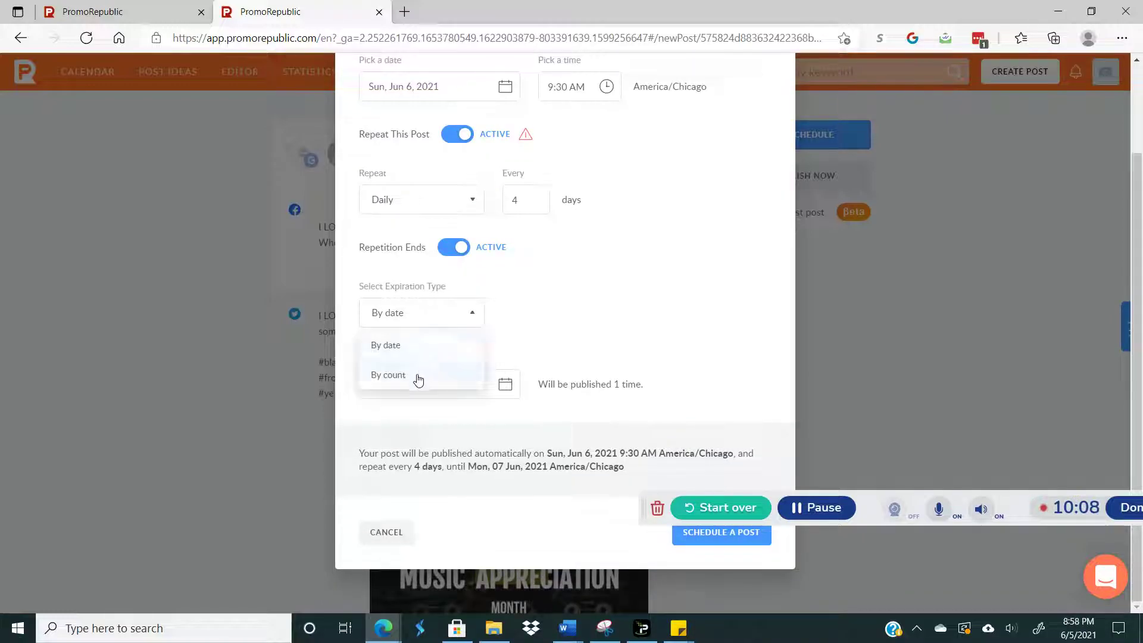
click(410, 354)
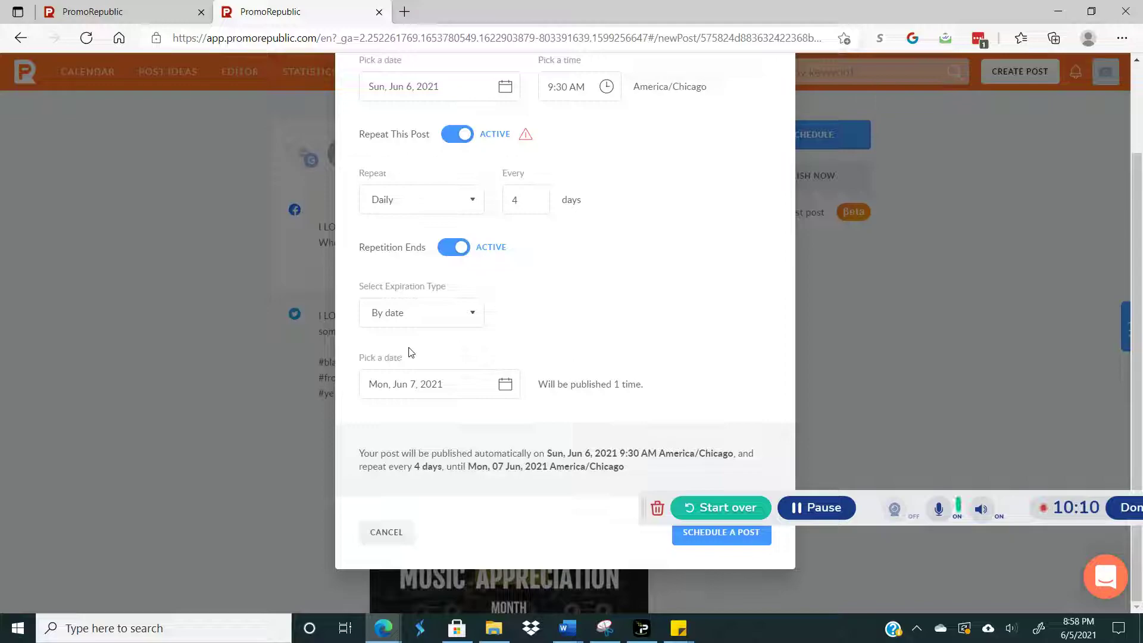
click(505, 384)
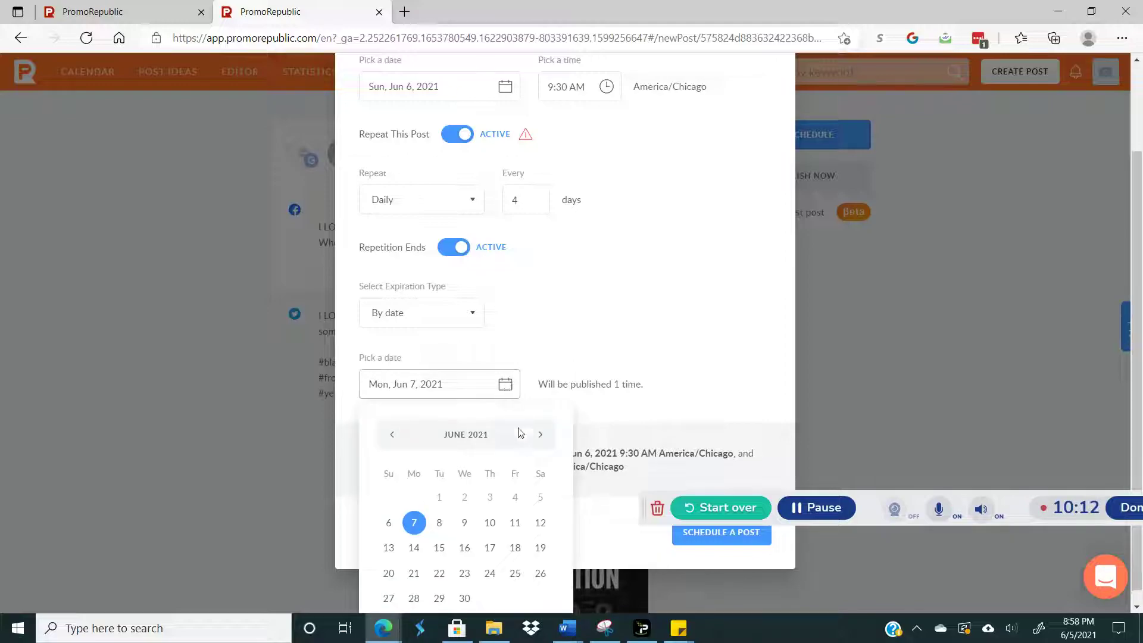
click(465, 599)
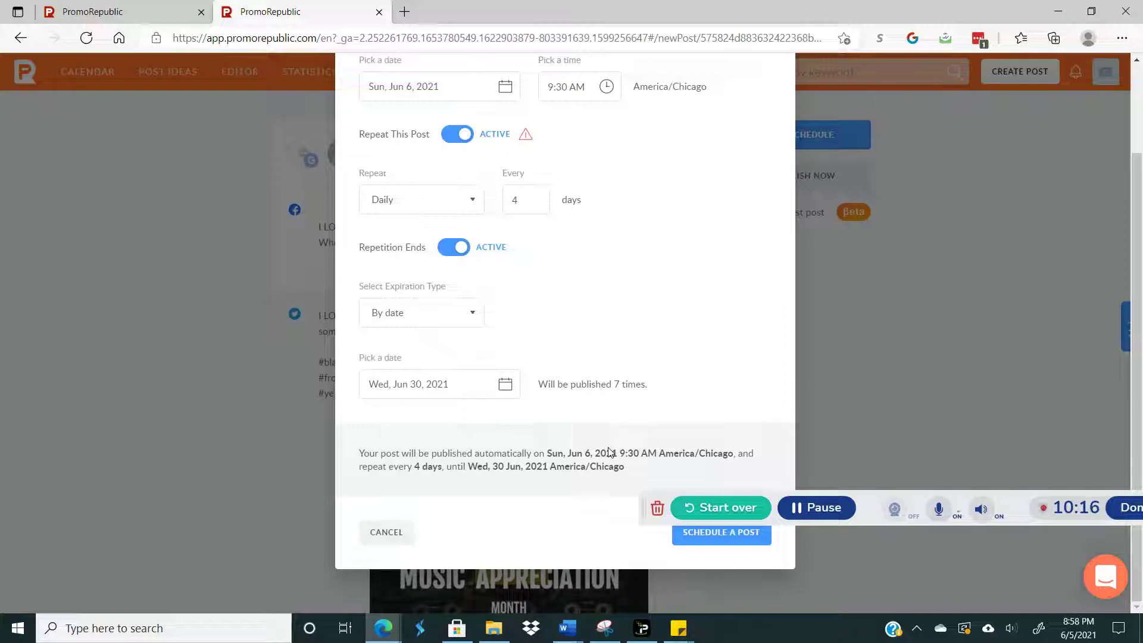
drag(560, 383, 651, 390)
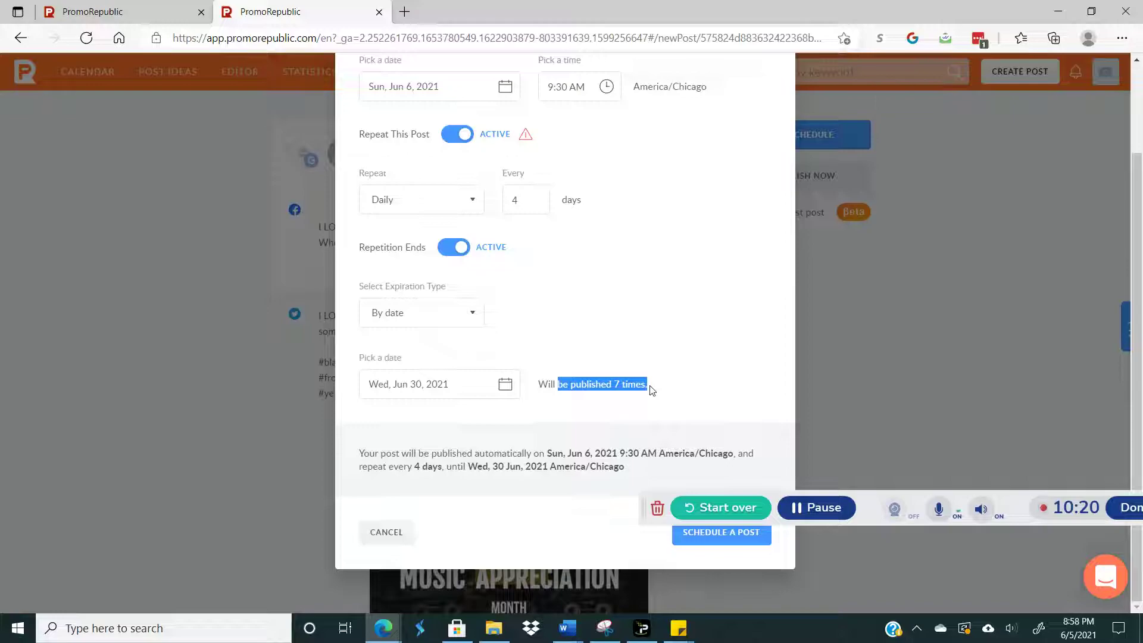
Switch the repetition's expiration type to By count
click(468, 316)
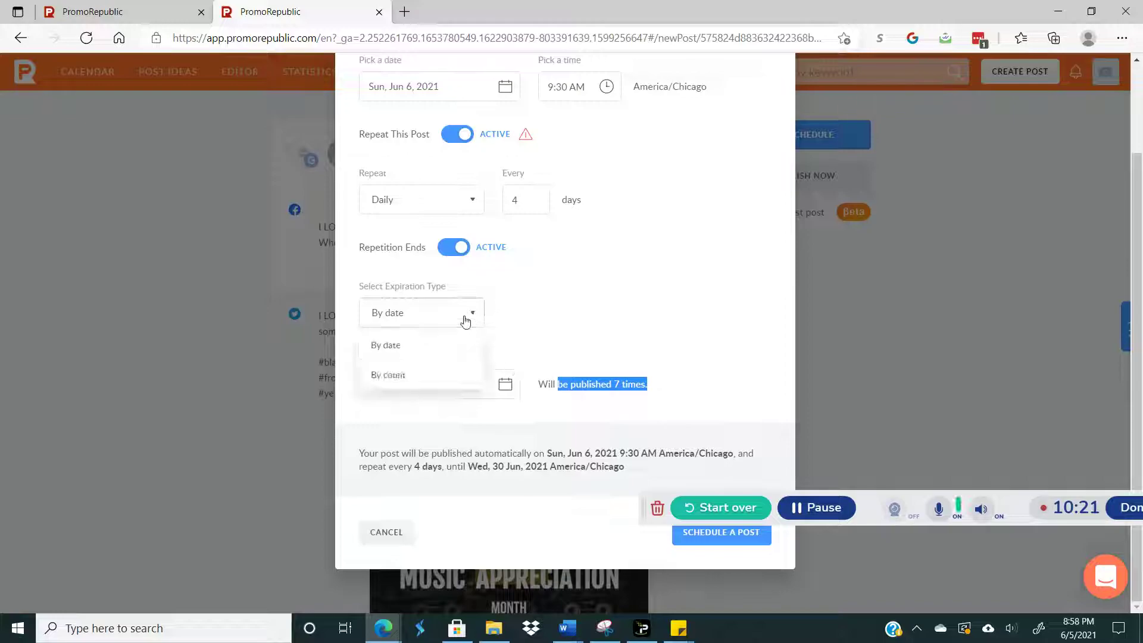
click(415, 376)
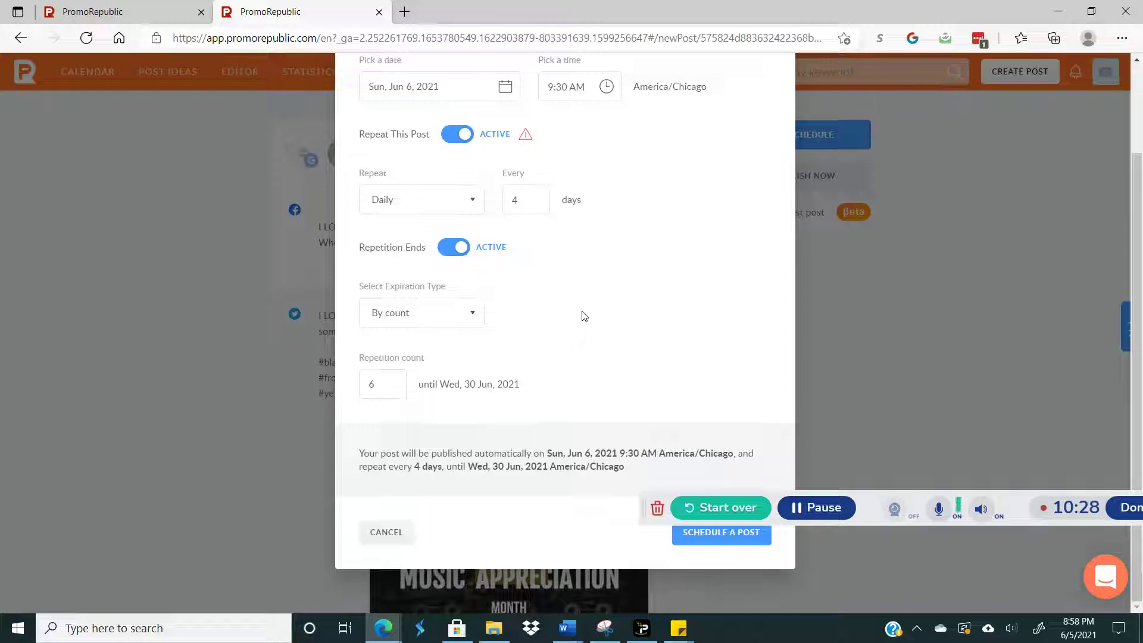
scroll(584, 315, up, 2)
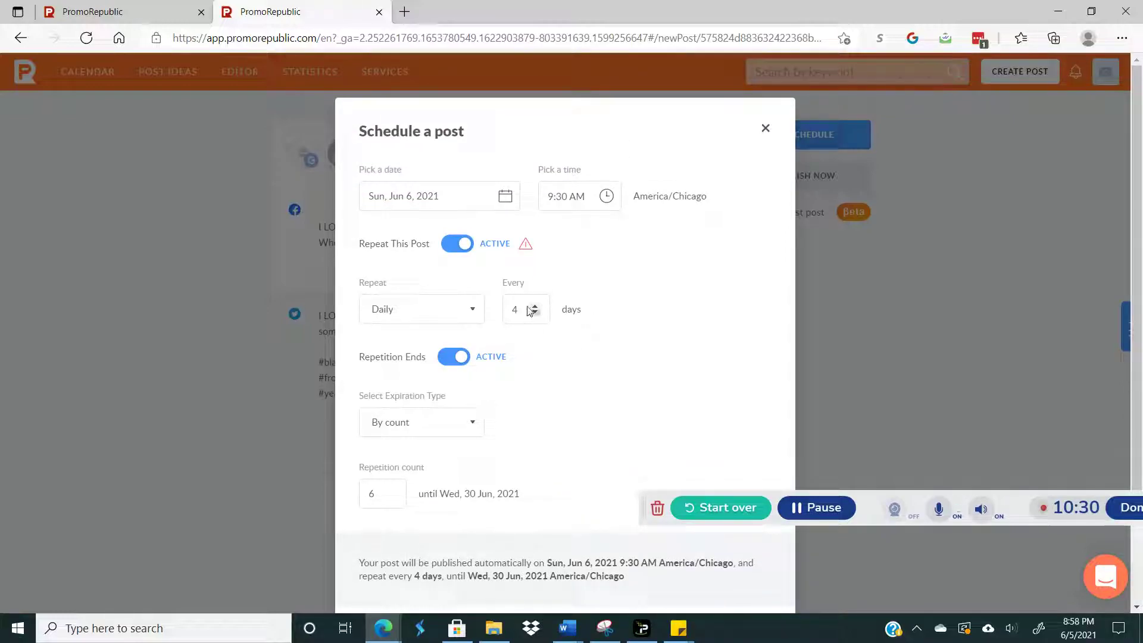
Turn off repetition for the post and schedule it as a one-time publication
click(456, 244)
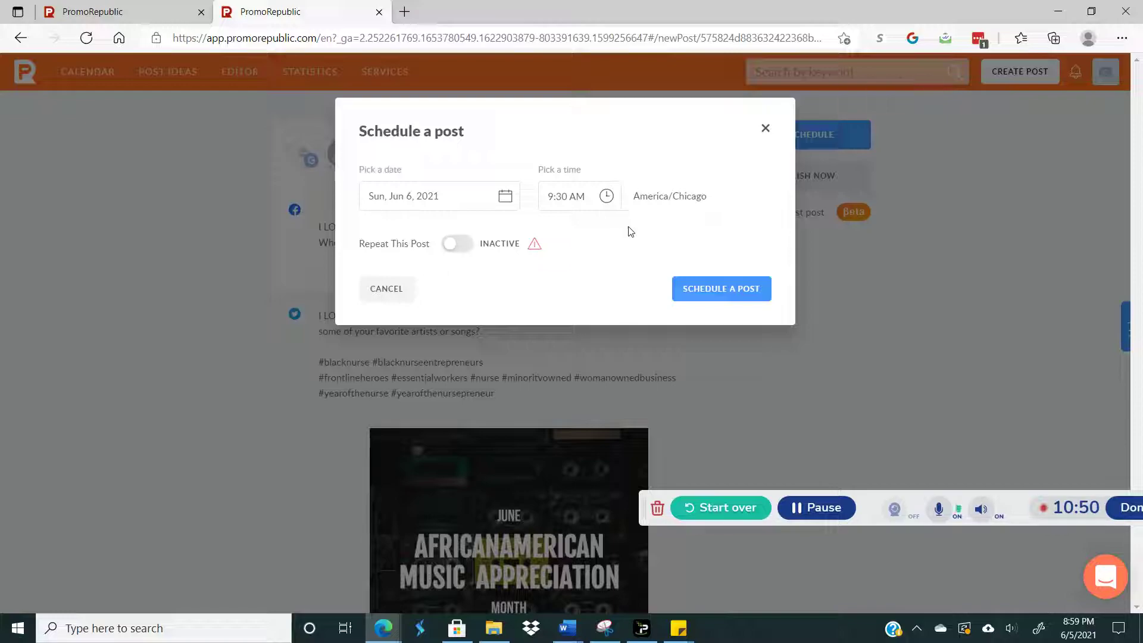
click(714, 295)
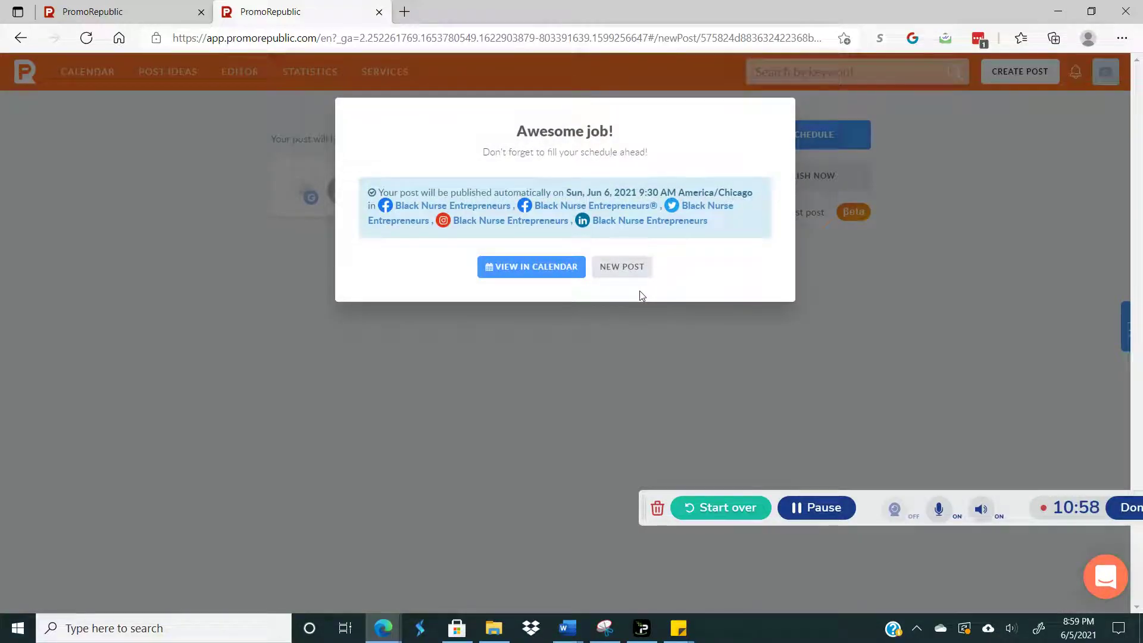
View the scheduled post in the calendar and look over the week of June 6 to 12, 2021
click(547, 266)
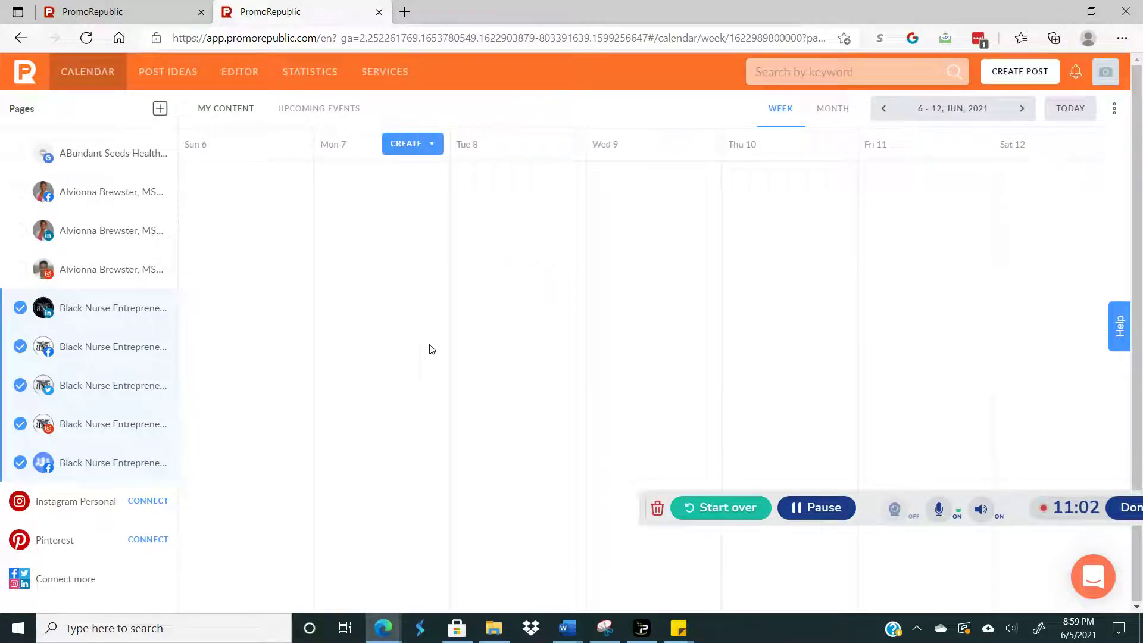
click(884, 109)
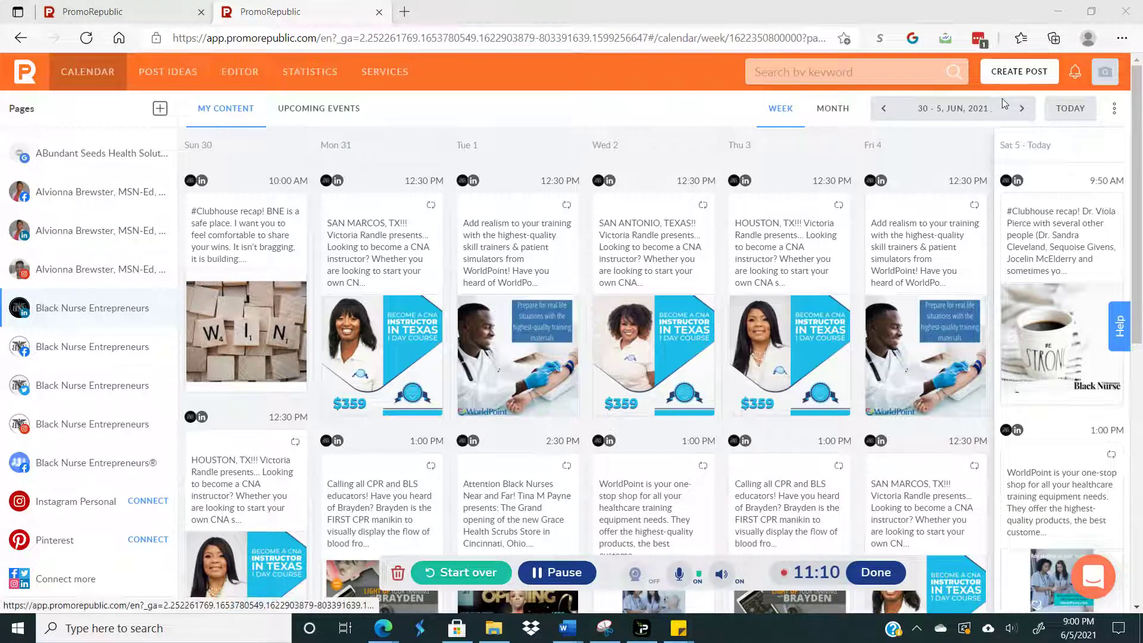
click(1022, 109)
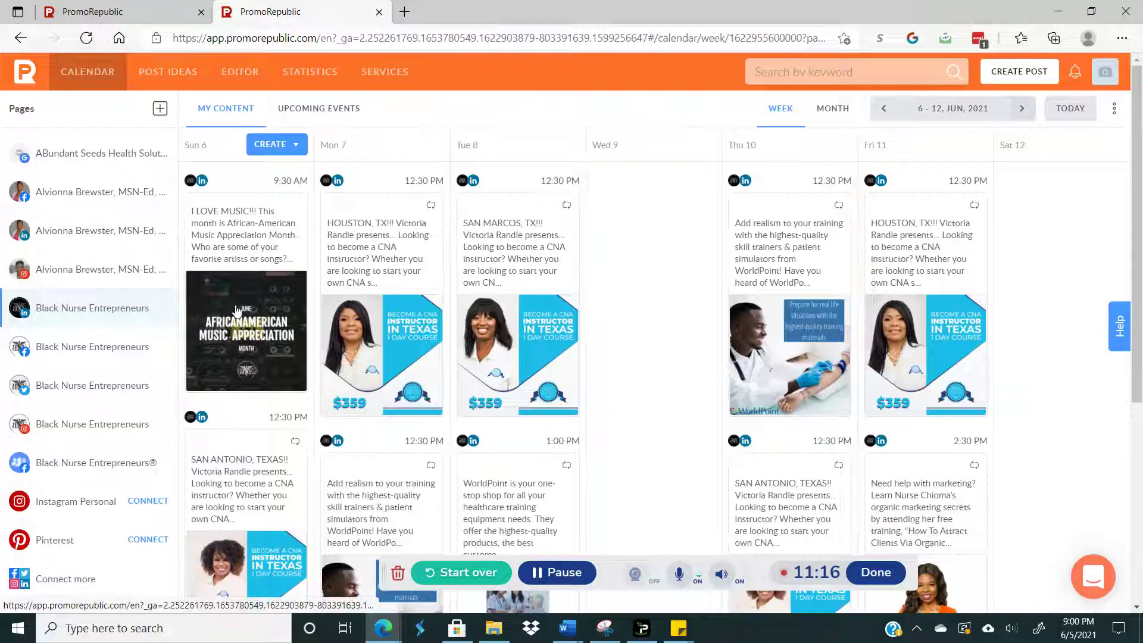
scroll(237, 308, down, 1)
mouse_move(26, 318)
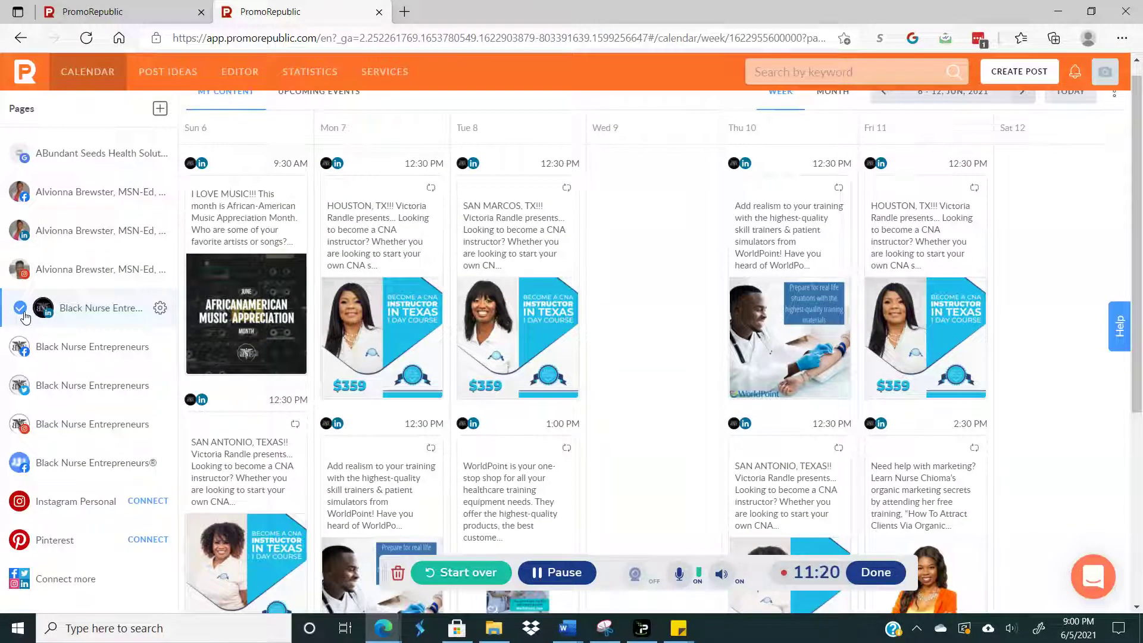
scroll(271, 314, down, 5)
scroll(272, 315, up, 4)
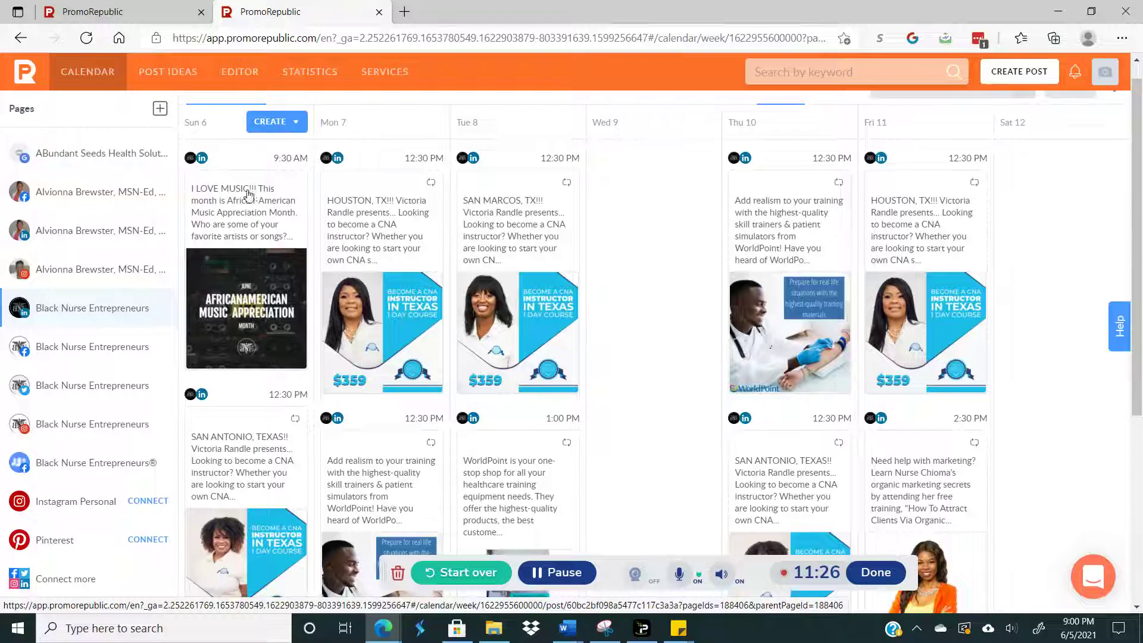
Open Sunday's 9:30 AM LinkedIn music appreciation post for editing and return to the calendar without changing it
click(252, 218)
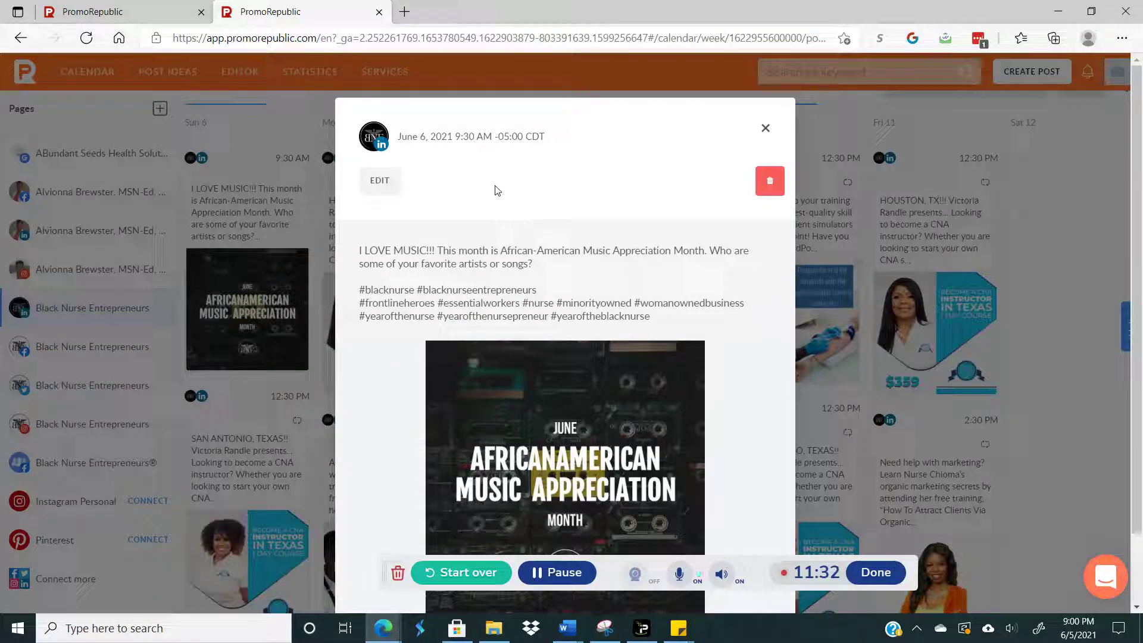
click(388, 190)
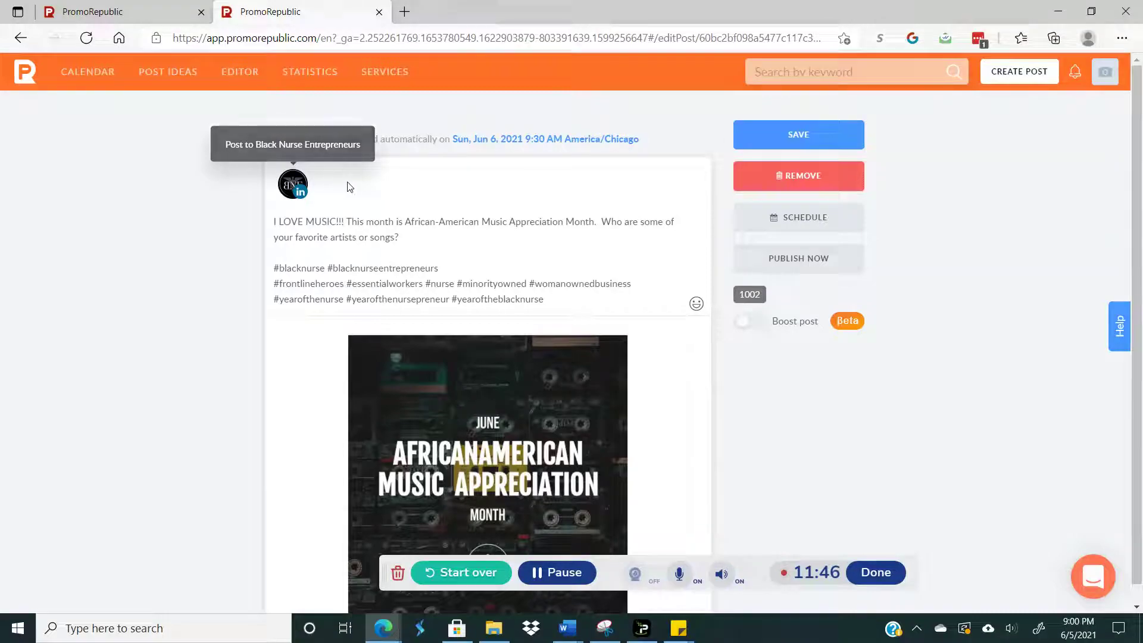
click(21, 42)
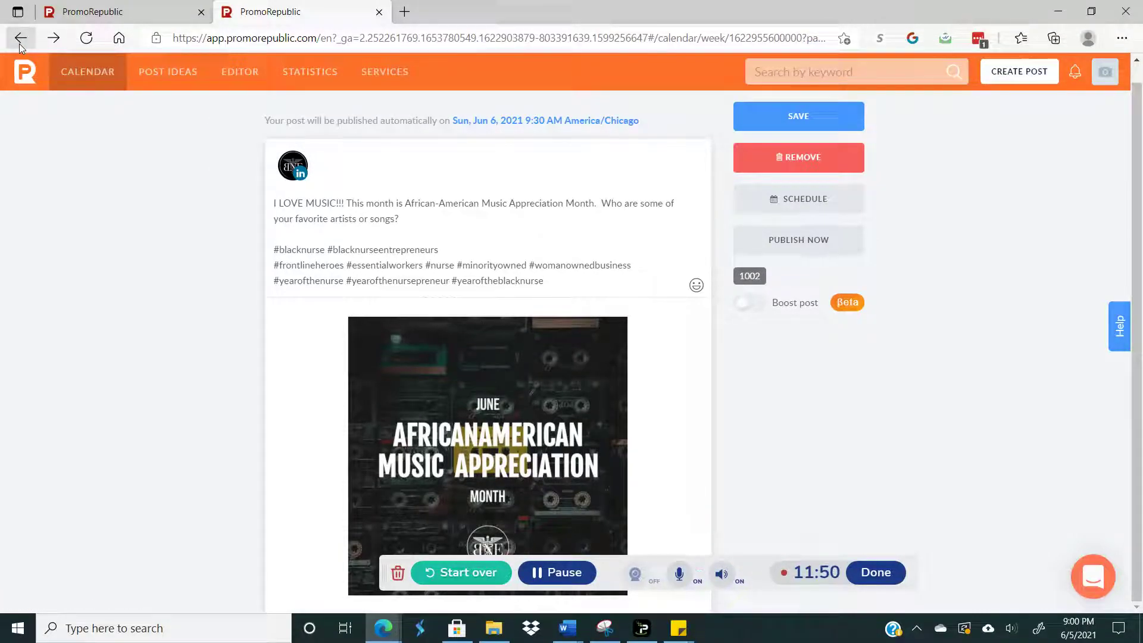
click(86, 80)
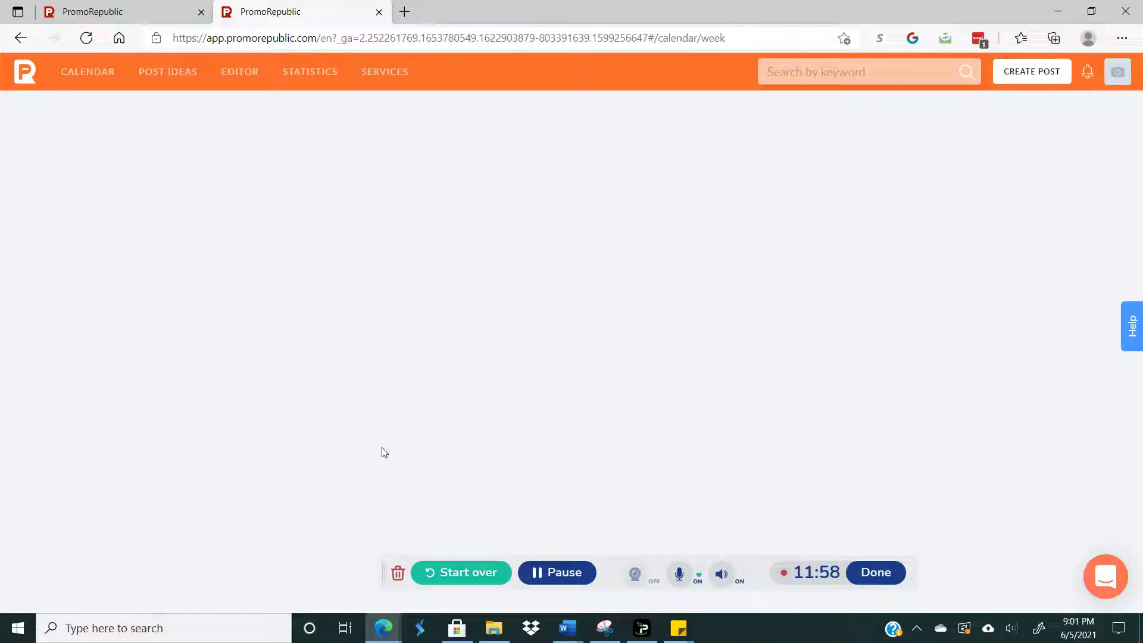
click(549, 573)
click(549, 573)
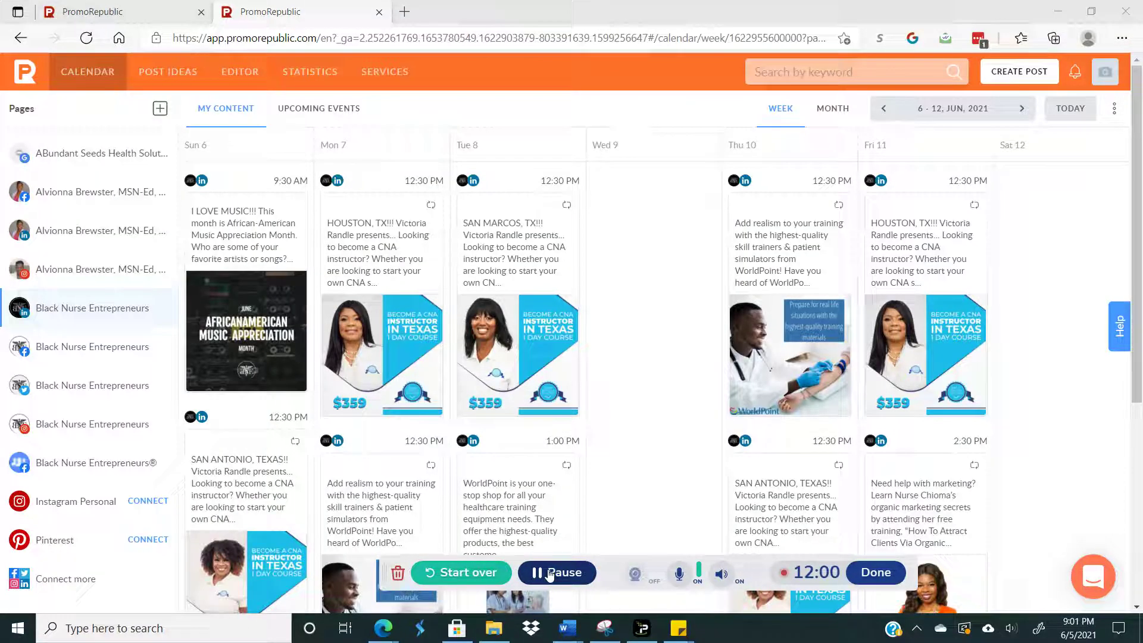
Bring up the delete options for Sunday's 9:30 AM music appreciation post, and close the post without deleting it
click(263, 239)
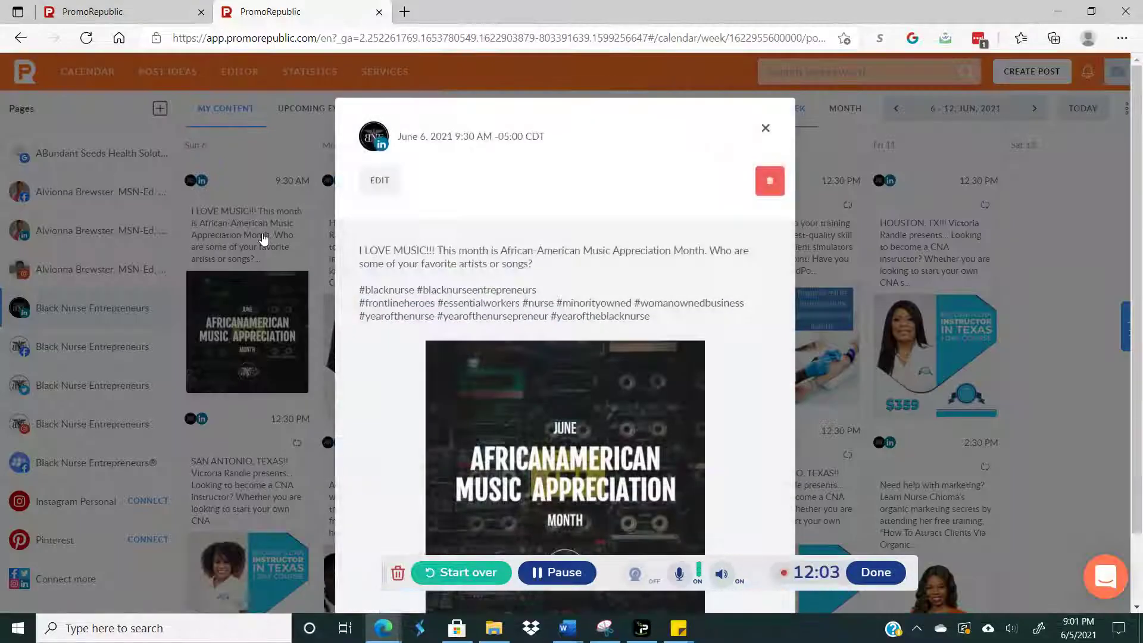
click(769, 183)
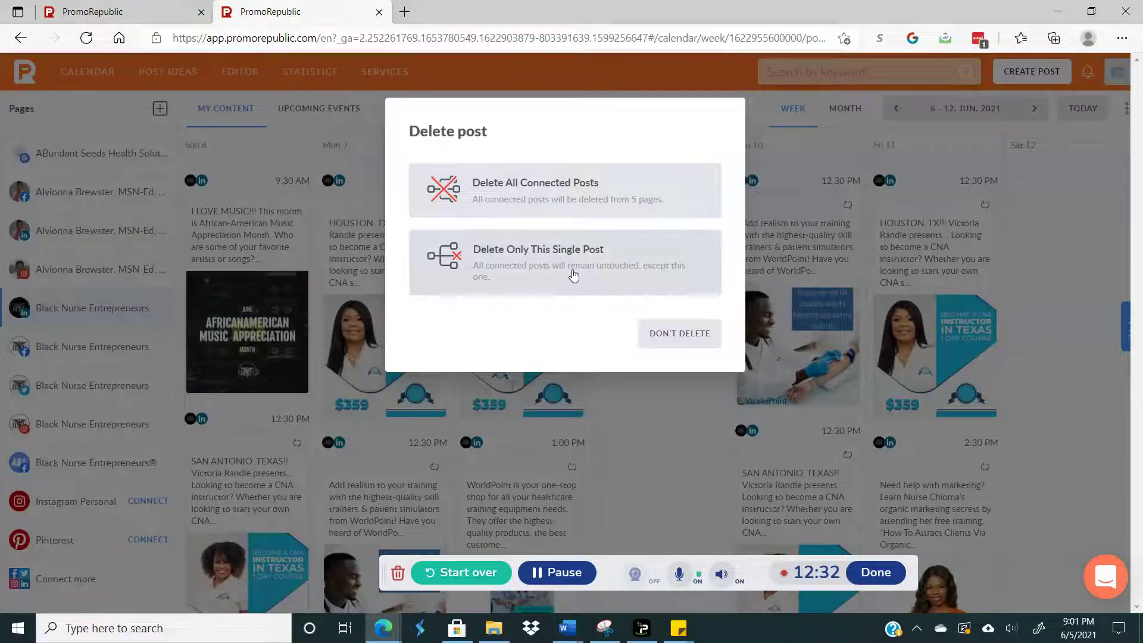
click(669, 344)
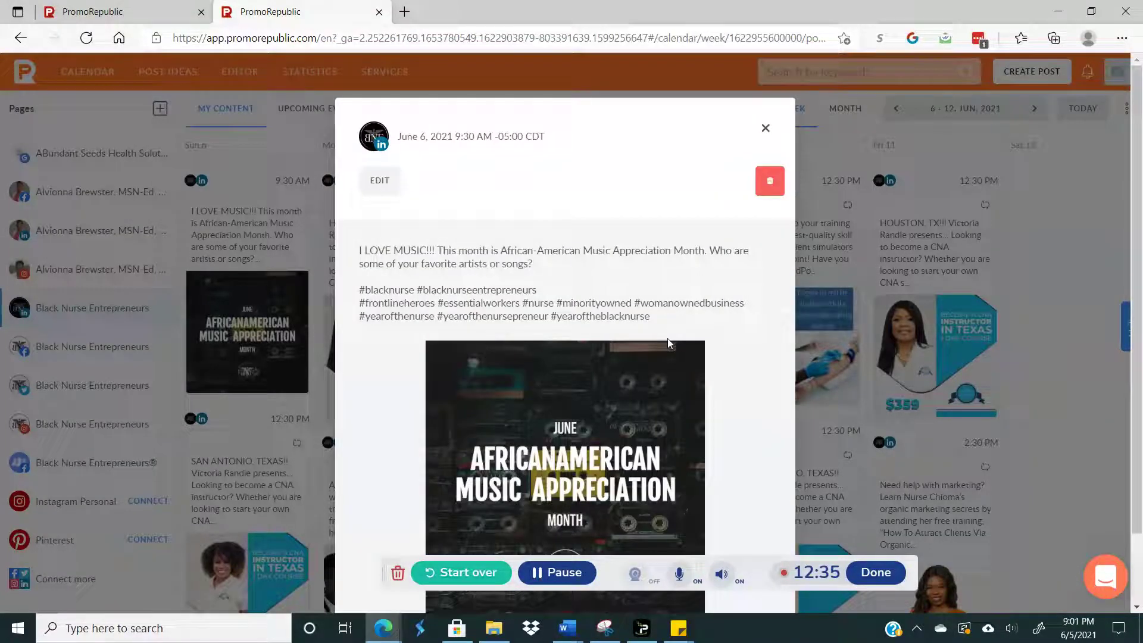
click(766, 129)
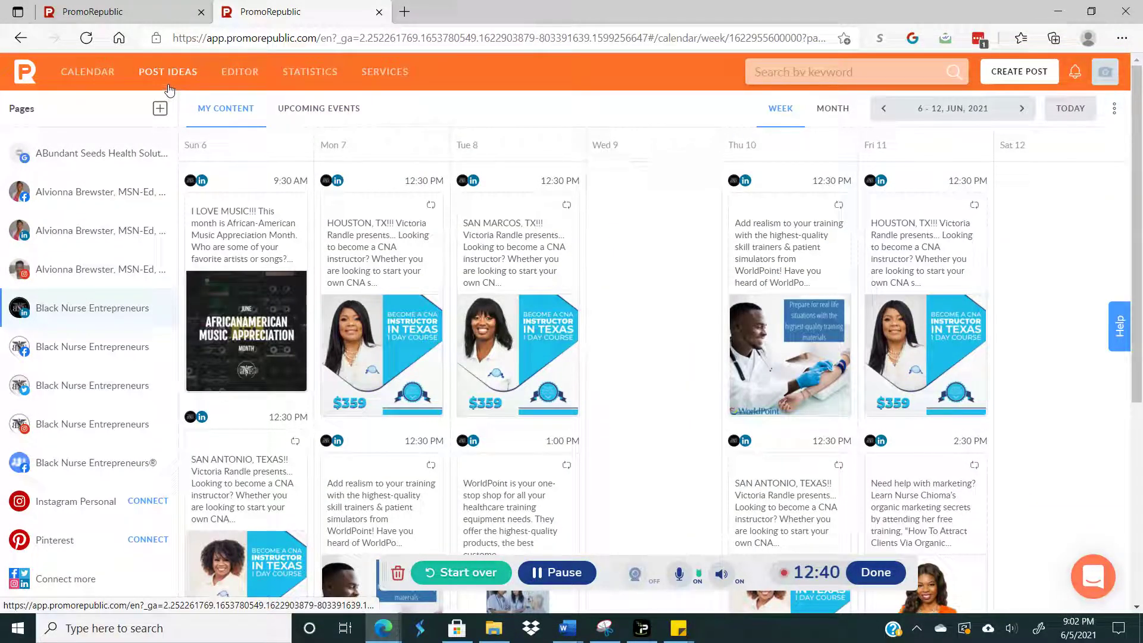
Open the image editor and close it, and bring up a blank new post
click(241, 72)
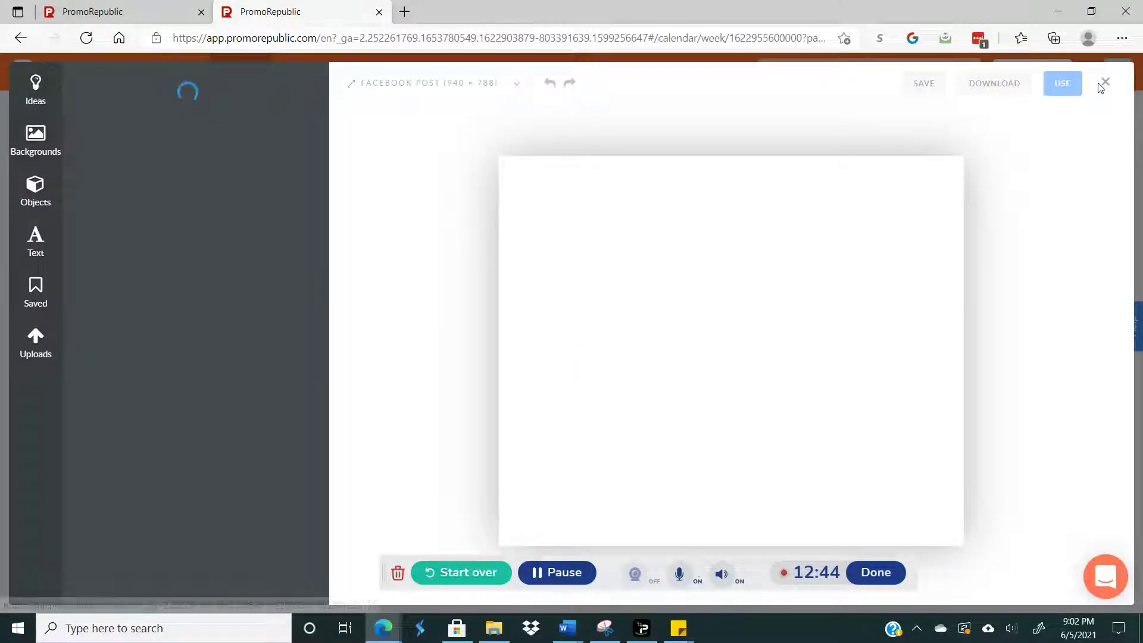
click(1105, 84)
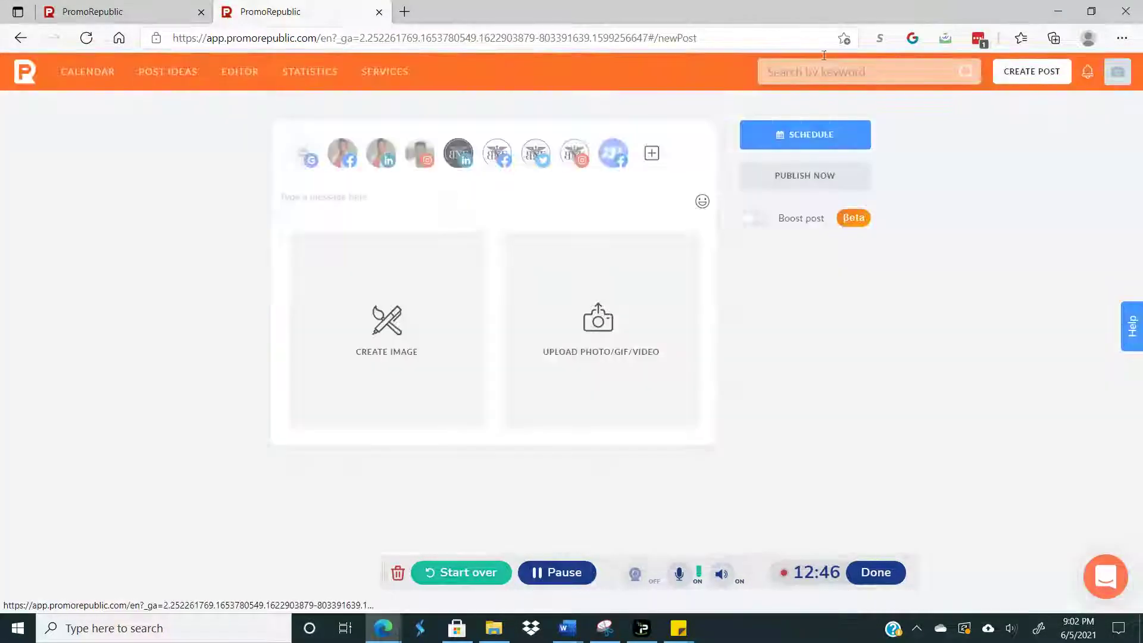
Open the statistics for the Black Nurse Entrepreneurs LinkedIn page and examine the likes and comments of its recent posts
click(300, 79)
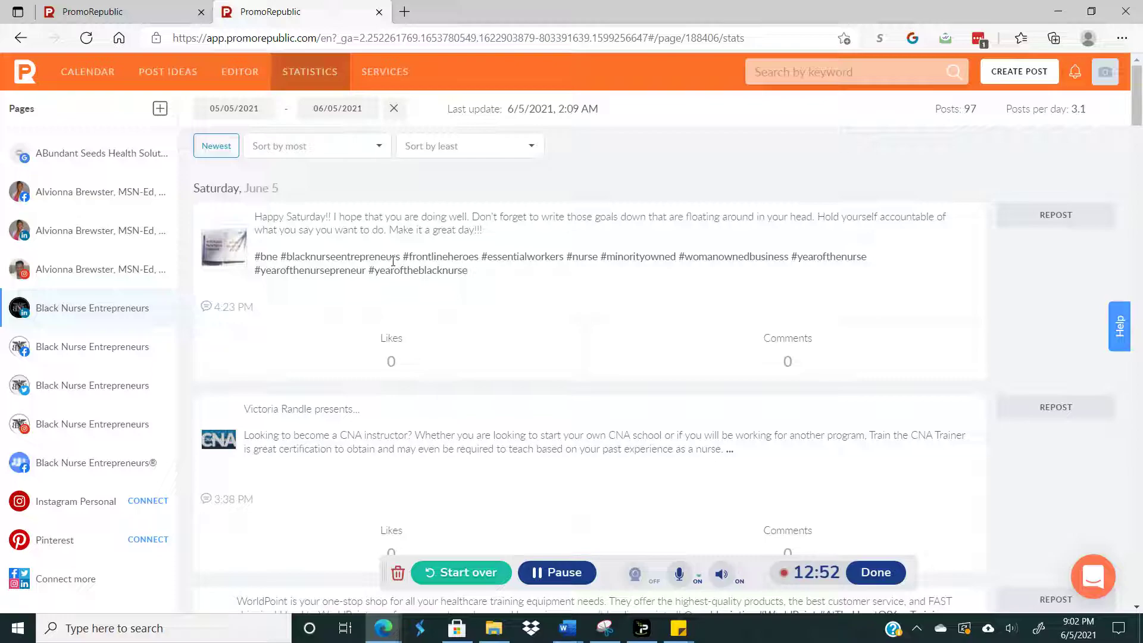
scroll(420, 351, down, 3)
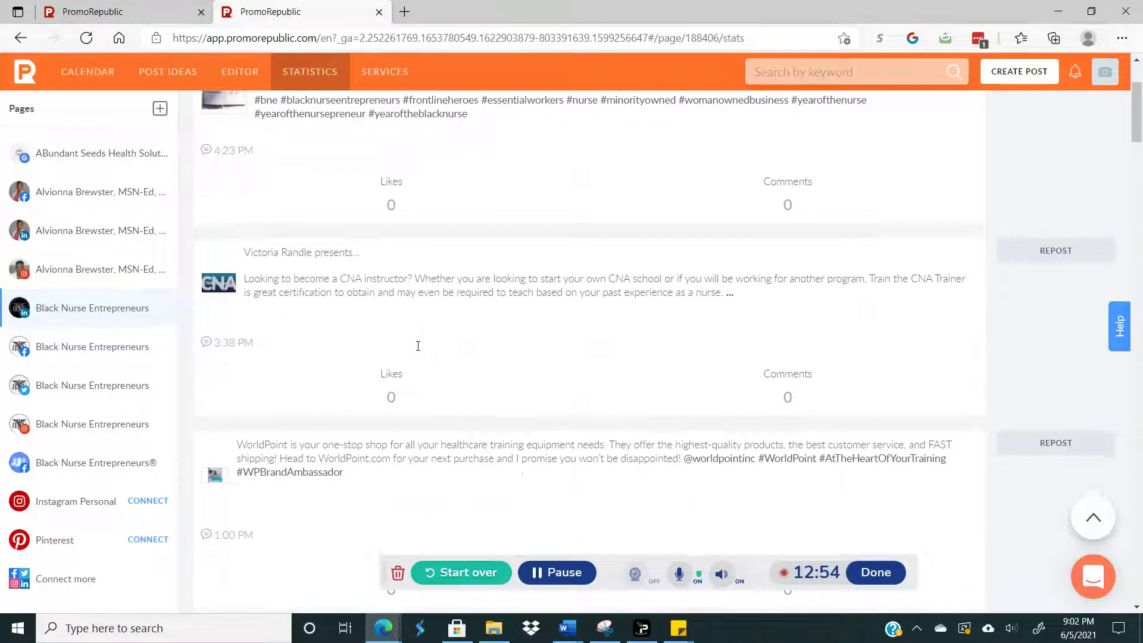
scroll(419, 351, down, 2)
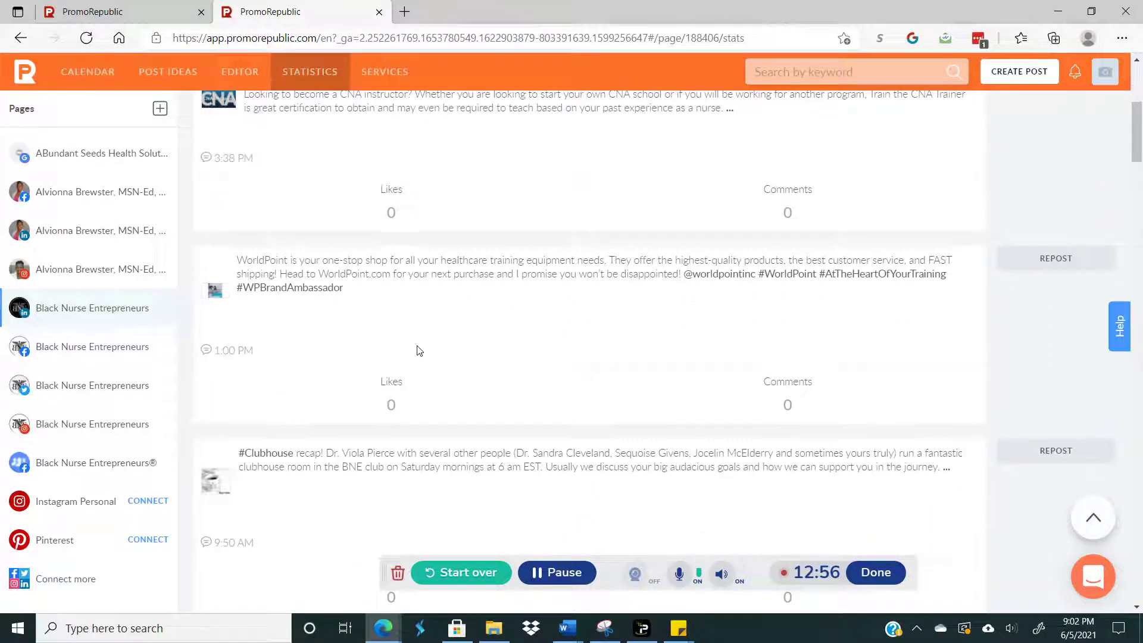
scroll(422, 406, down, 3)
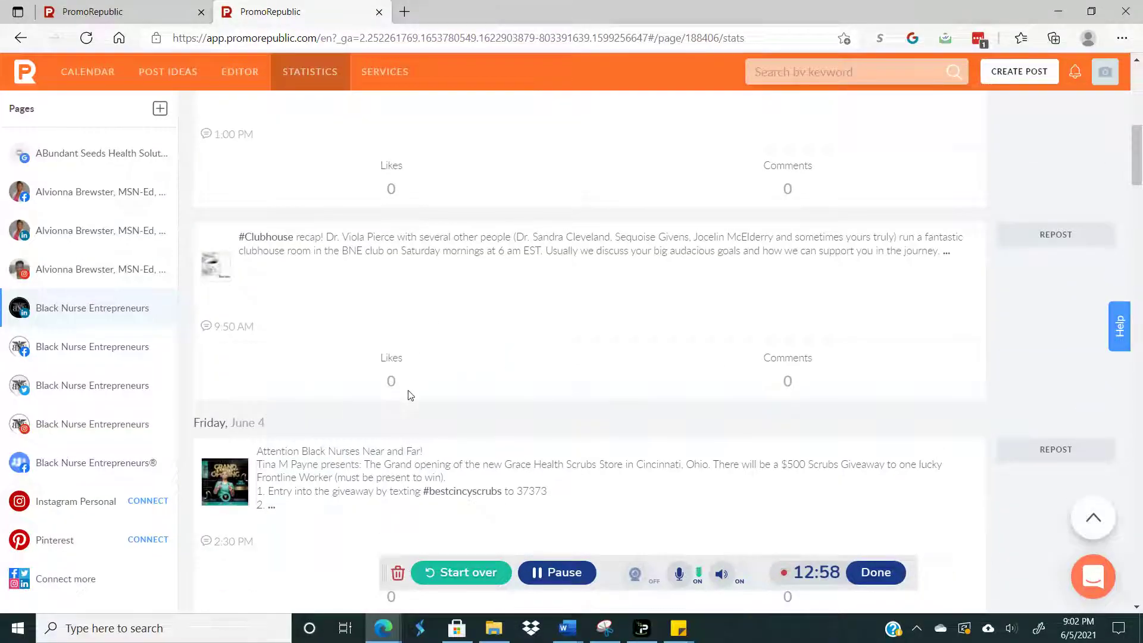
scroll(536, 370, down, 3)
scroll(536, 370, down, 4)
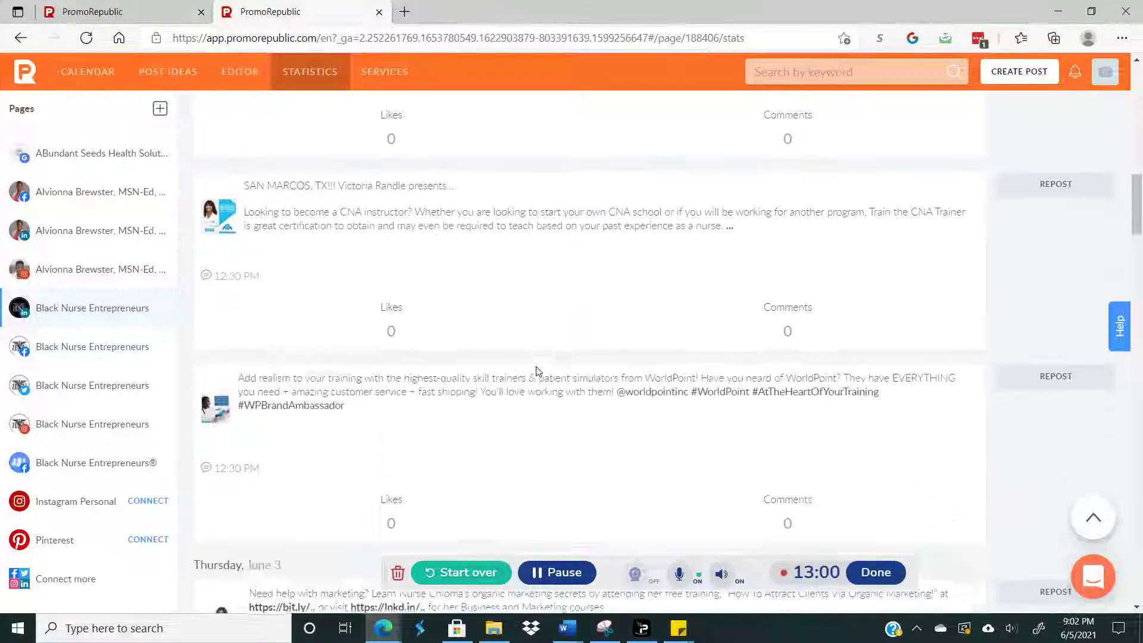
scroll(459, 409, down, 2)
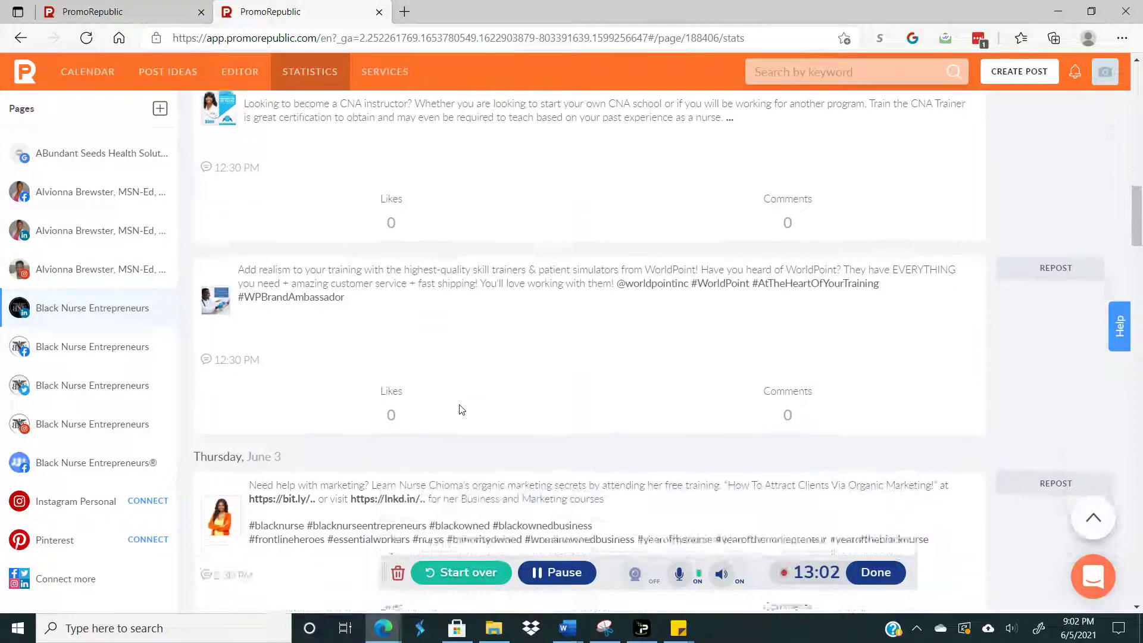
scroll(461, 409, down, 2)
scroll(423, 487, down, 4)
scroll(488, 487, down, 3)
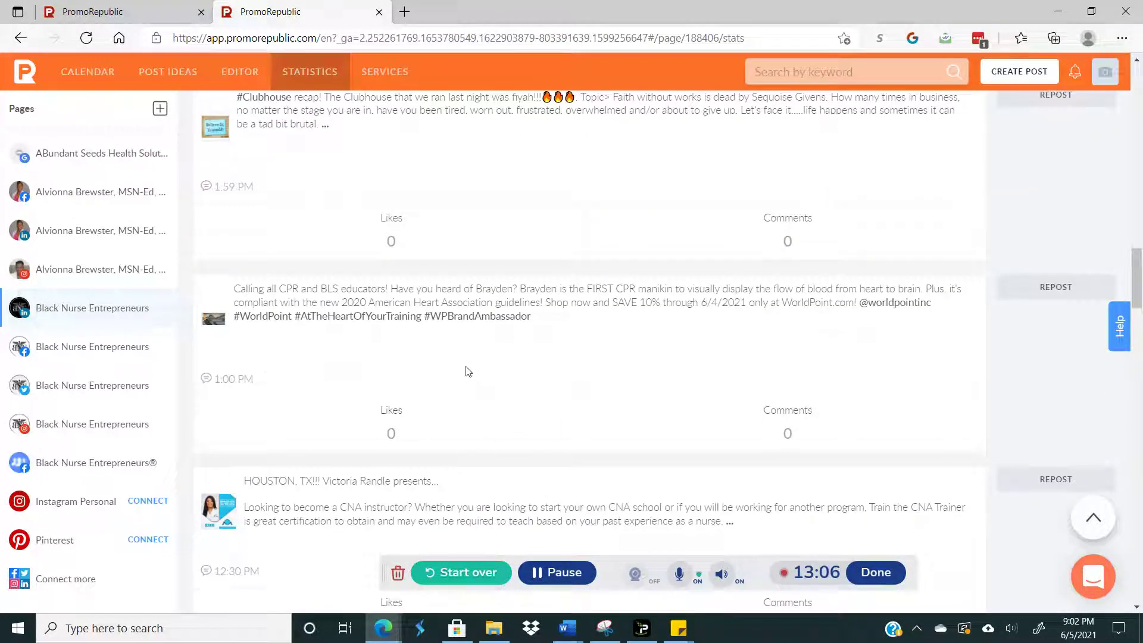
Return to the newest post statistics, examine the sort-by-most and sort-by-least options, and close them without choosing one
scroll(463, 367, up, 10)
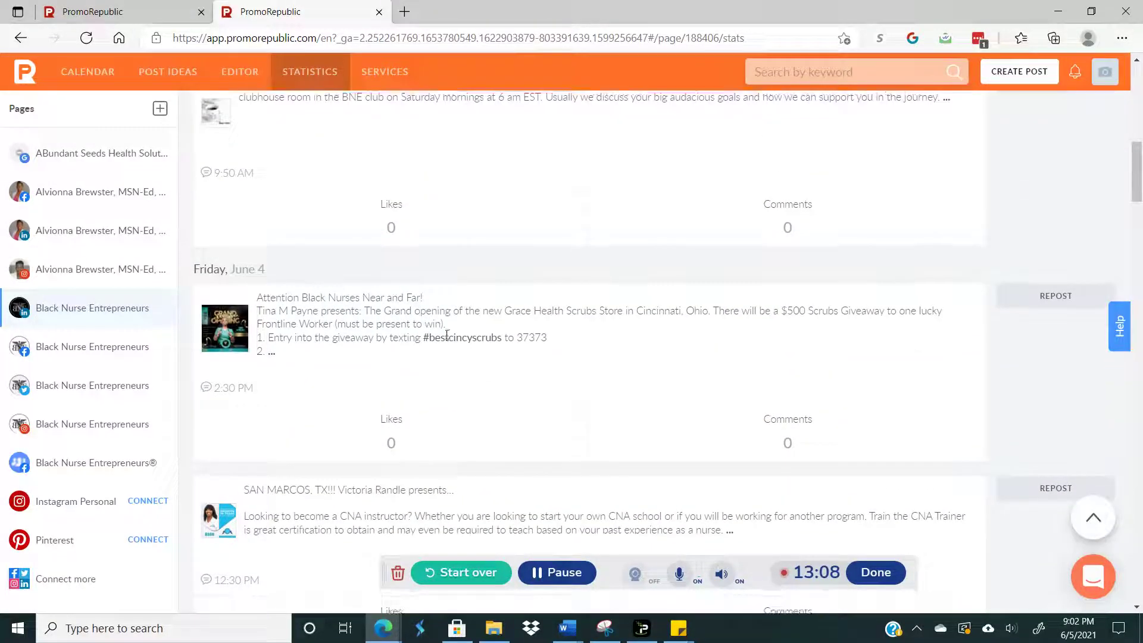
scroll(416, 280, up, 12)
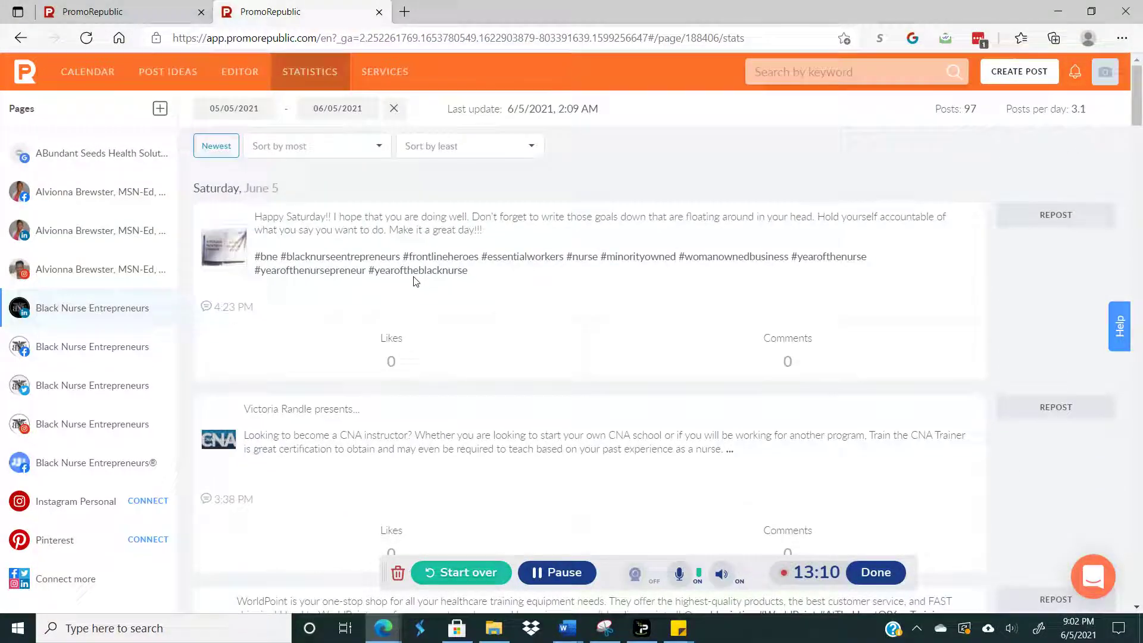
click(374, 148)
click(481, 157)
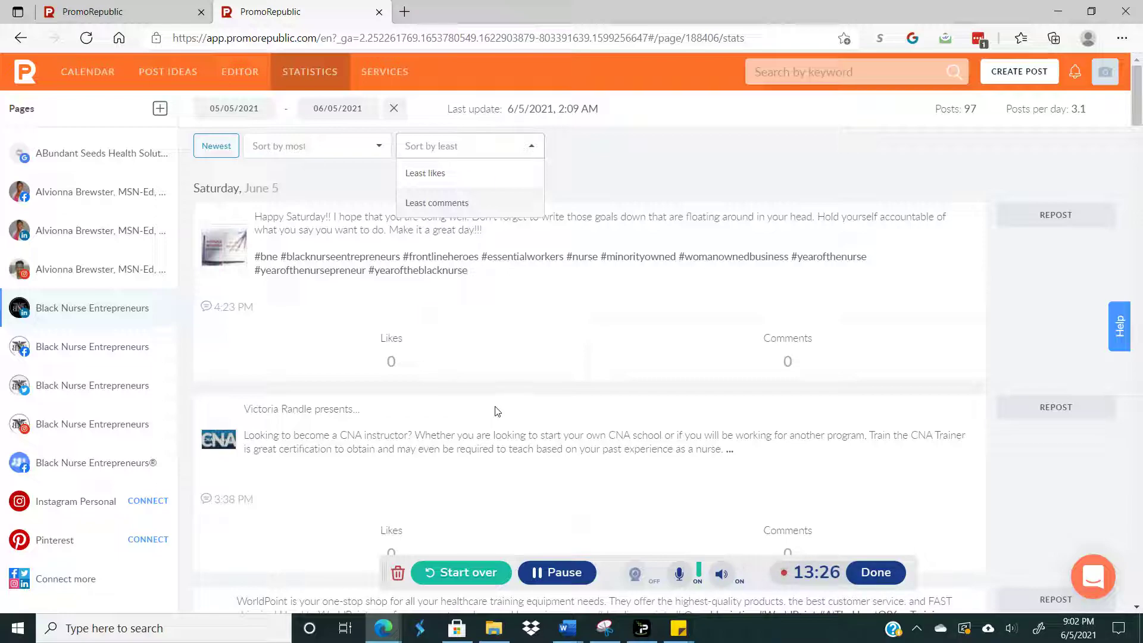
click(614, 172)
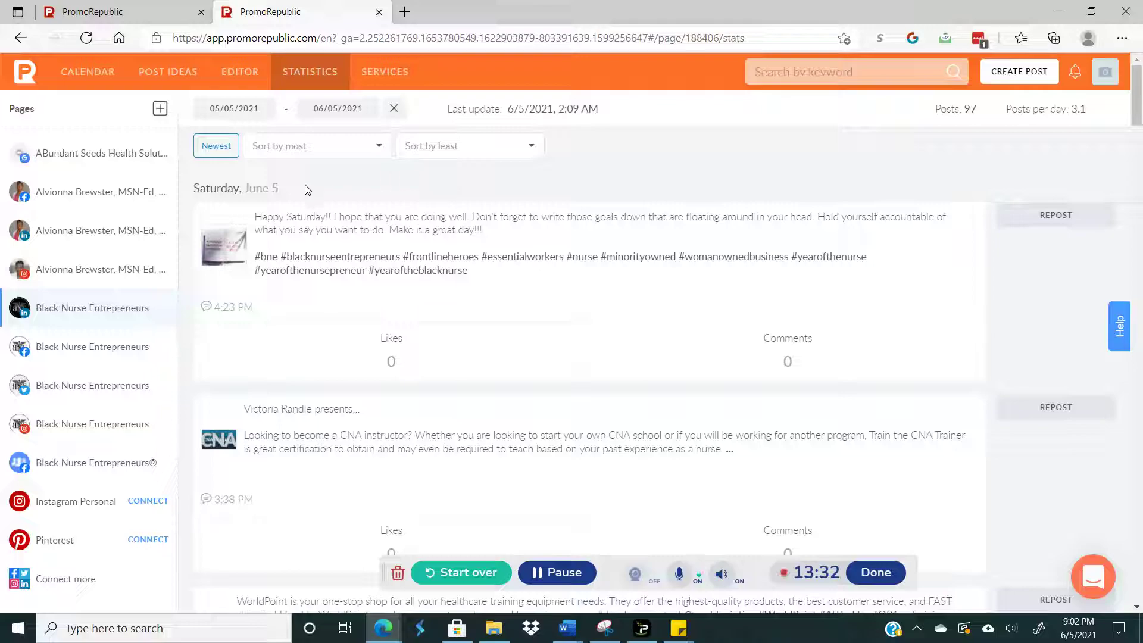
Return to the weekly calendar and show its upcoming events instead of the page's own content
click(107, 80)
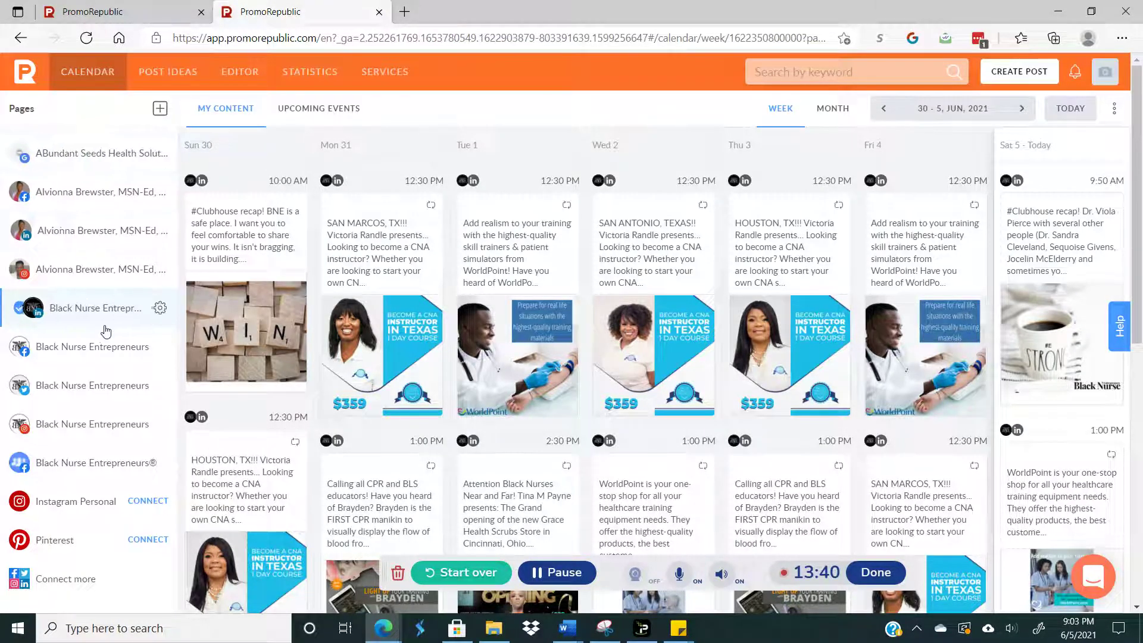
click(317, 110)
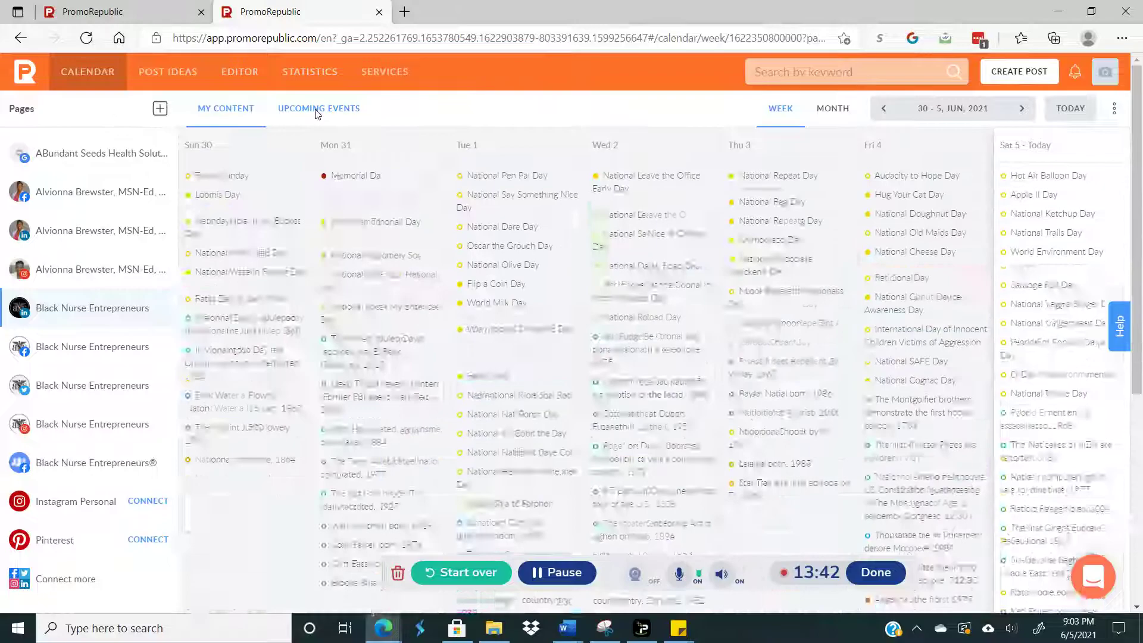